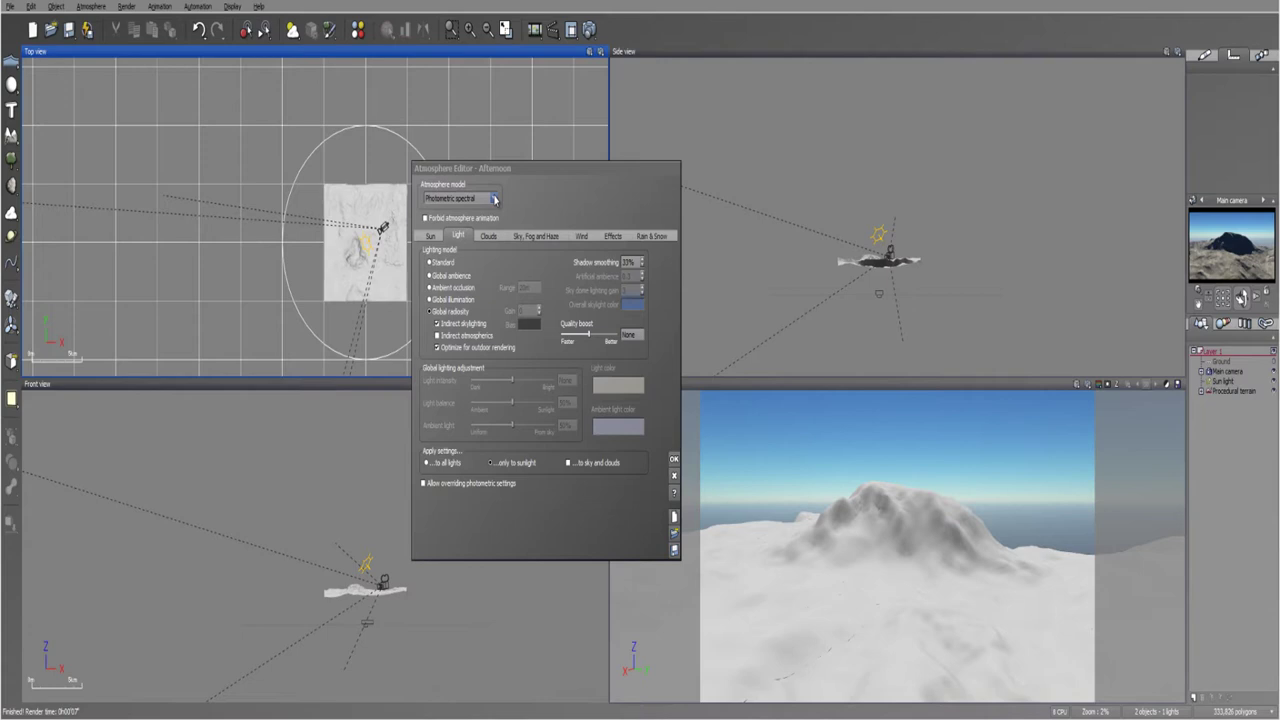
- Check the atmosphere model list and keep the Afternoon atmosphere on Photometric spectral
{"action": "mouse_move", "coordinate": [525, 168]}
{"action": "left_mouse_down"}
{"action": "mouse_move", "coordinate": [531, 189]}
{"action": "mouse_move", "coordinate": [545, 166]}
{"action": "left_mouse_up"}
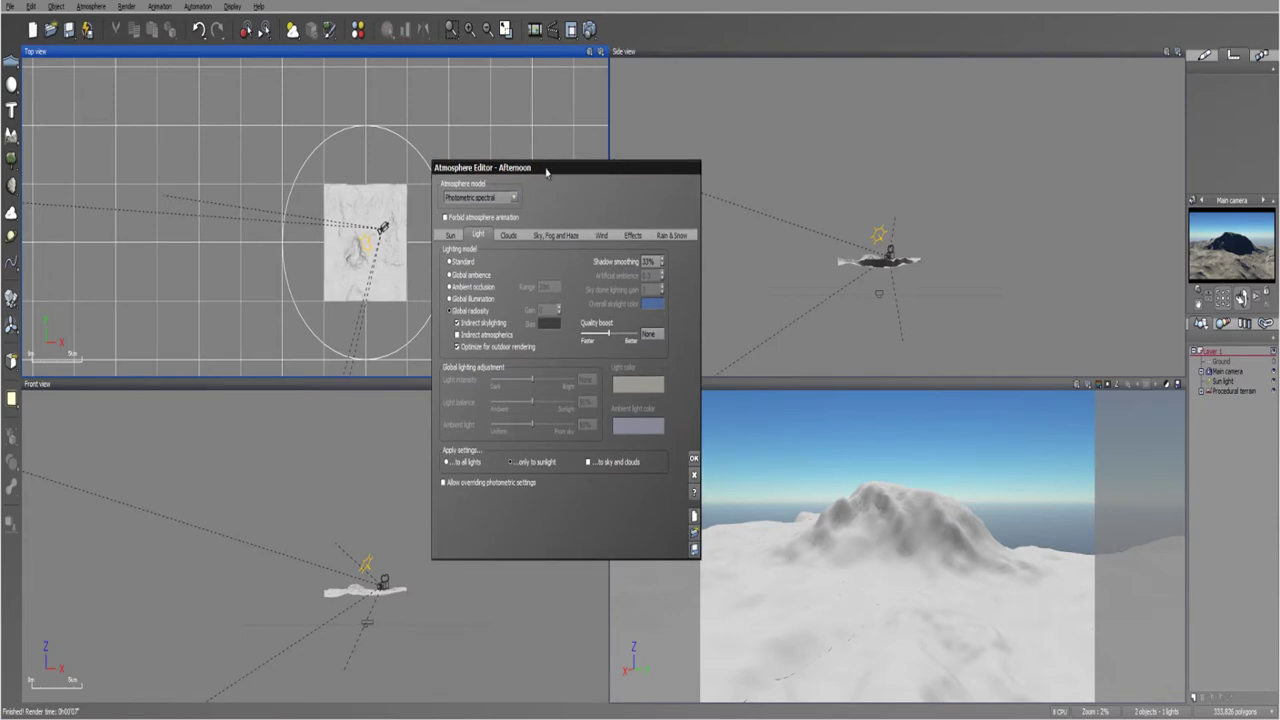
{"action": "left_click", "coordinate": [513, 197]}
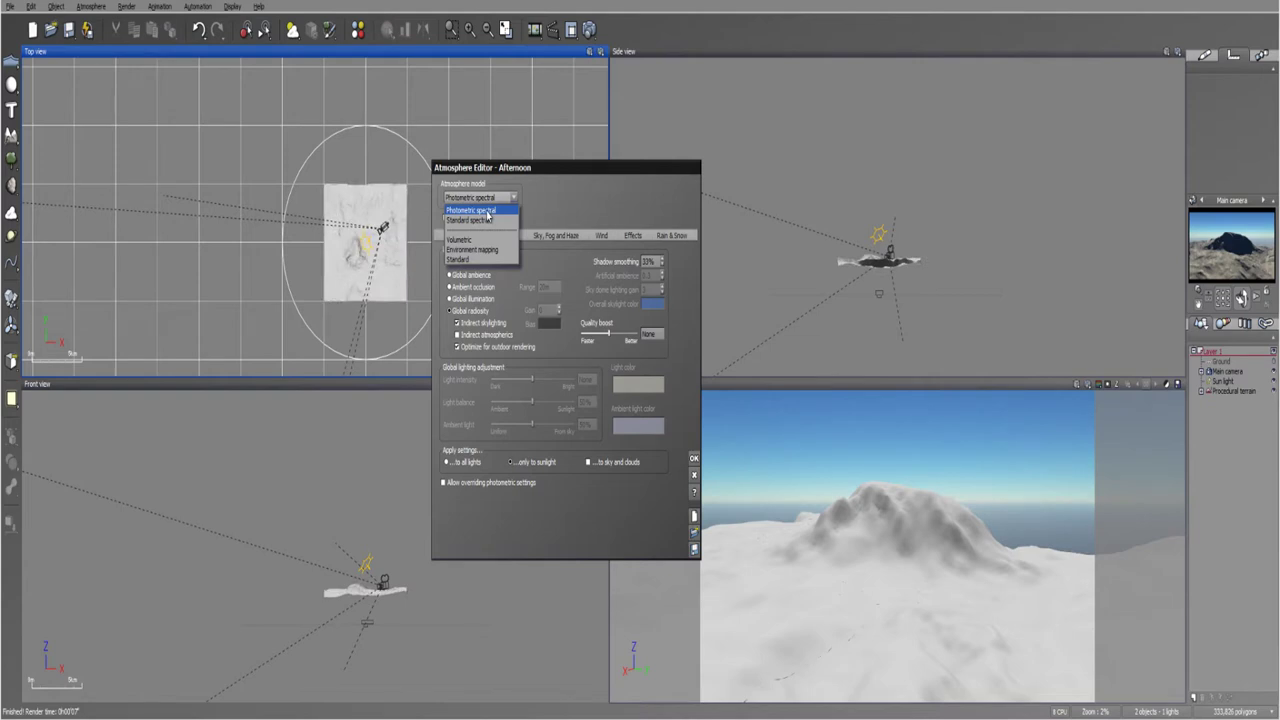
{"action": "left_click", "coordinate": [488, 212]}
{"action": "left_click", "coordinate": [514, 200]}
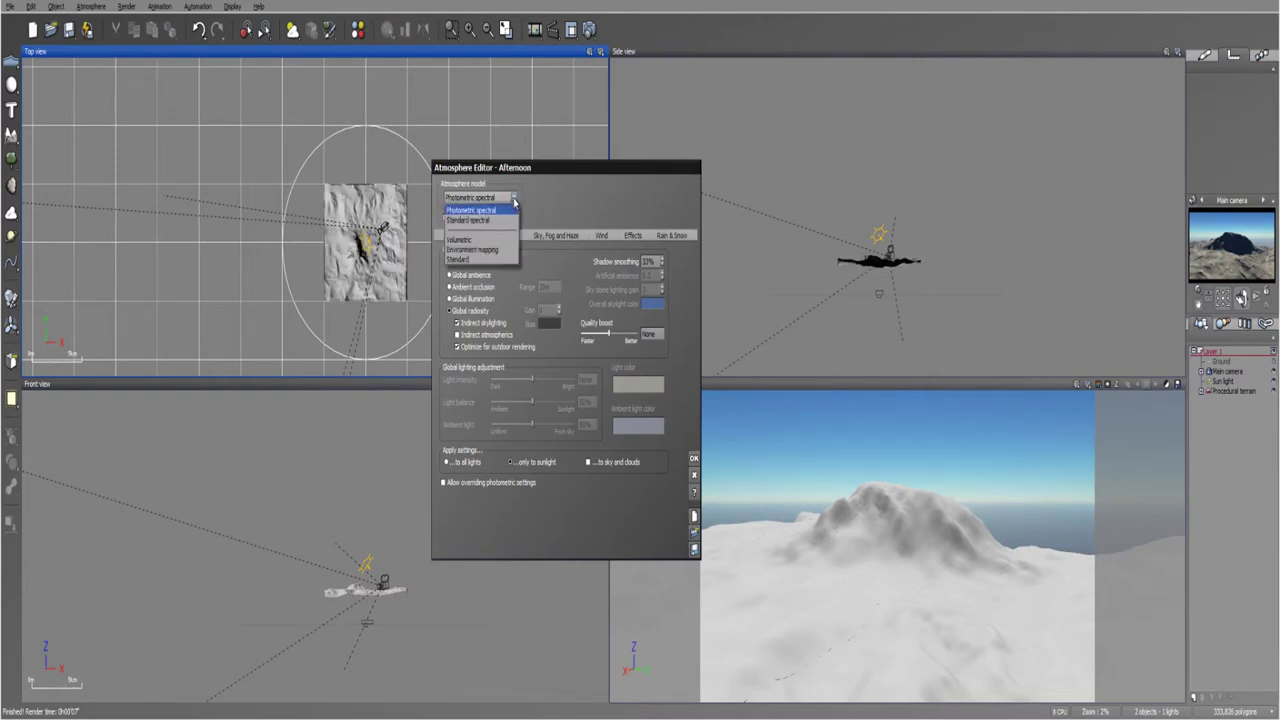
{"action": "left_click", "coordinate": [570, 192]}
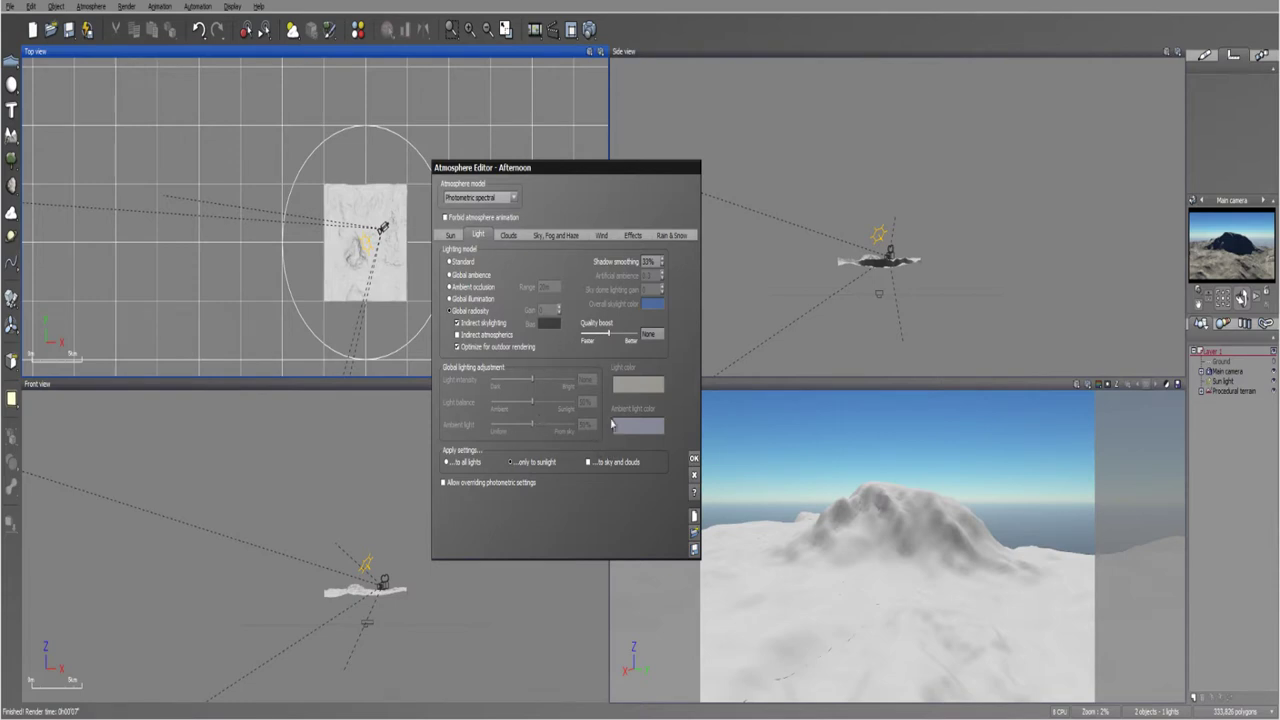
- Load the Sunset preset from the Photometric atmosphere collection into the scene
{"action": "left_click", "coordinate": [694, 458]}
{"action": "left_click", "coordinate": [292, 29]}
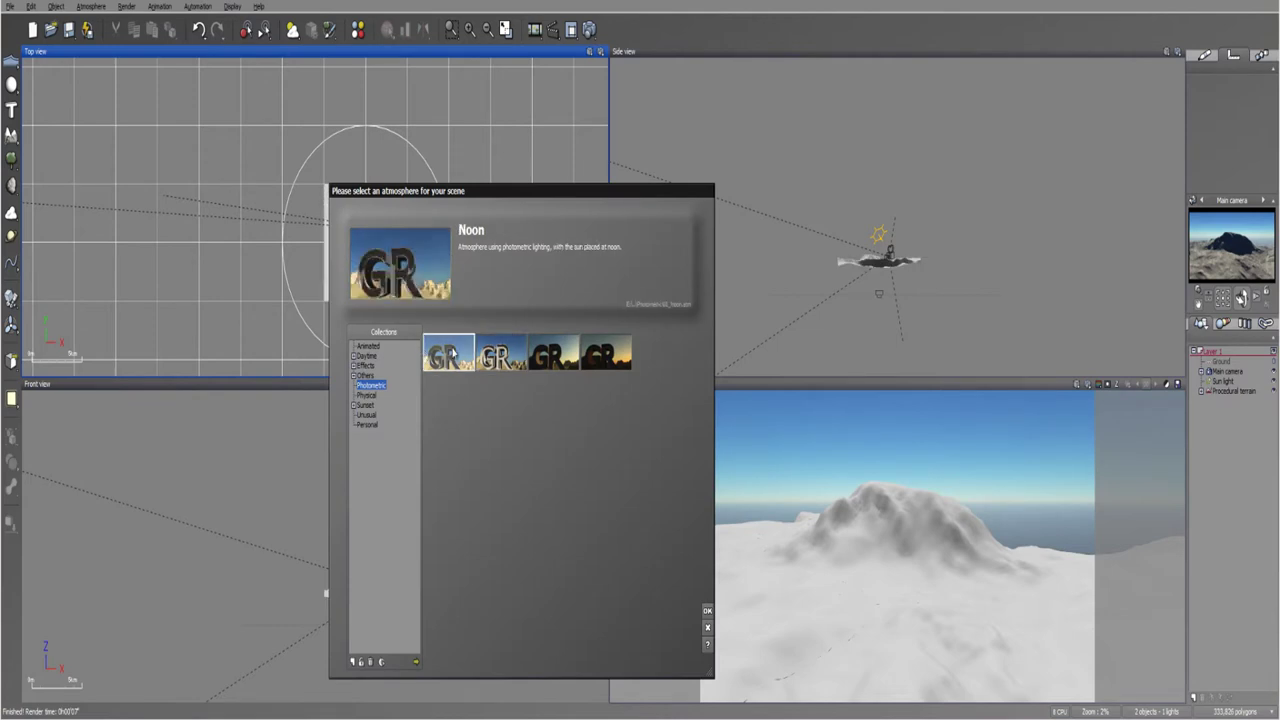
{"action": "left_click", "coordinate": [624, 356]}
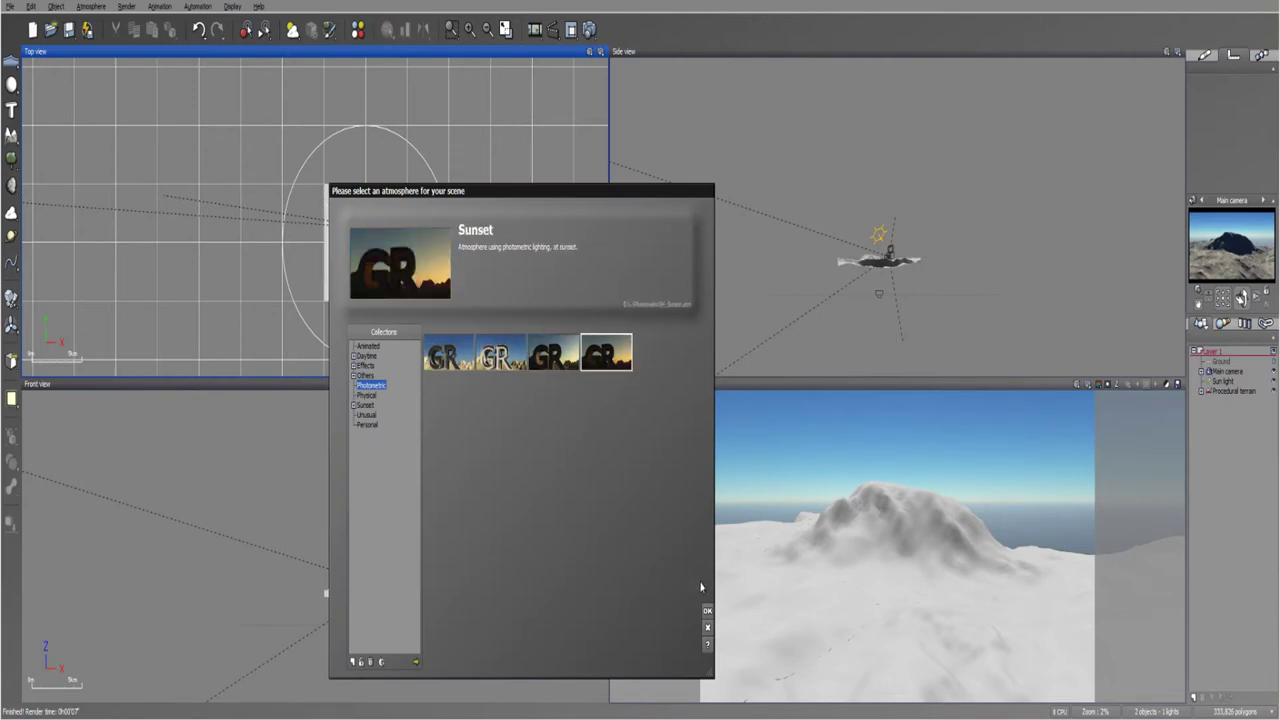
{"action": "left_click", "coordinate": [707, 612]}
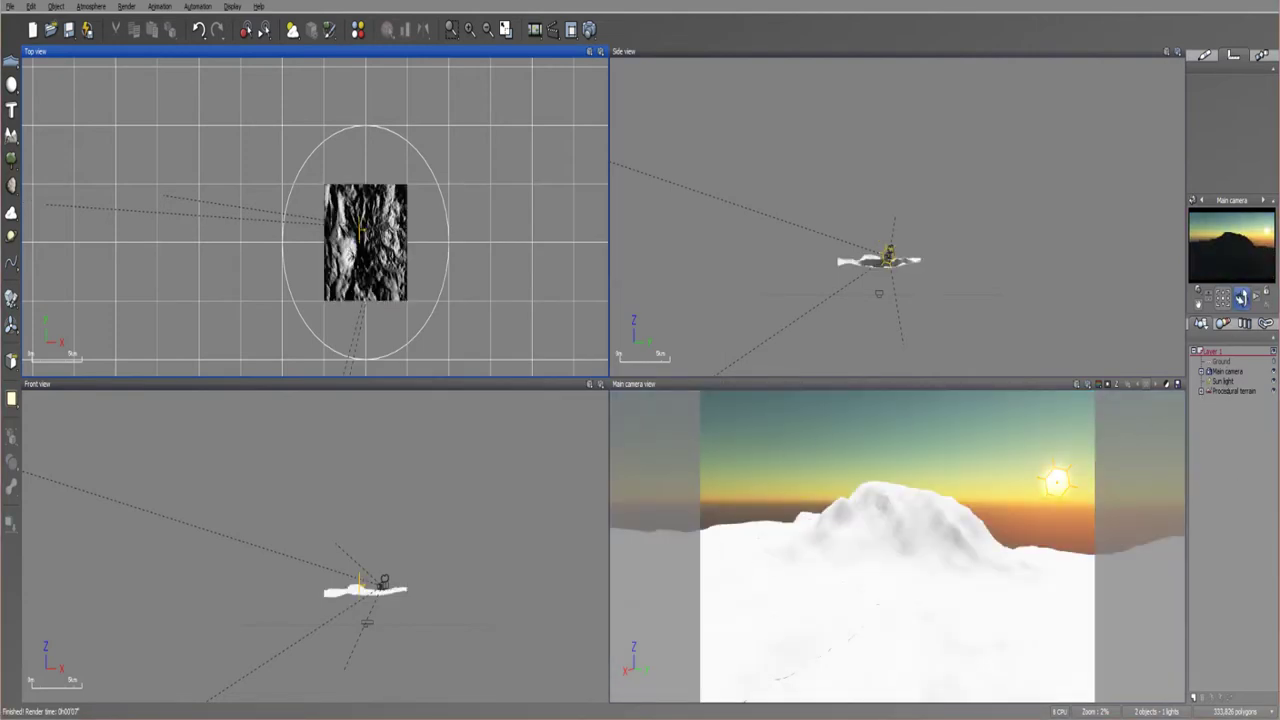
- Rotate and reposition the main camera to centre the rounded mountain peak against the sunset
{"action": "left_click_drag", "start_coordinate": [1241, 297], "coordinate": [1242, 298]}
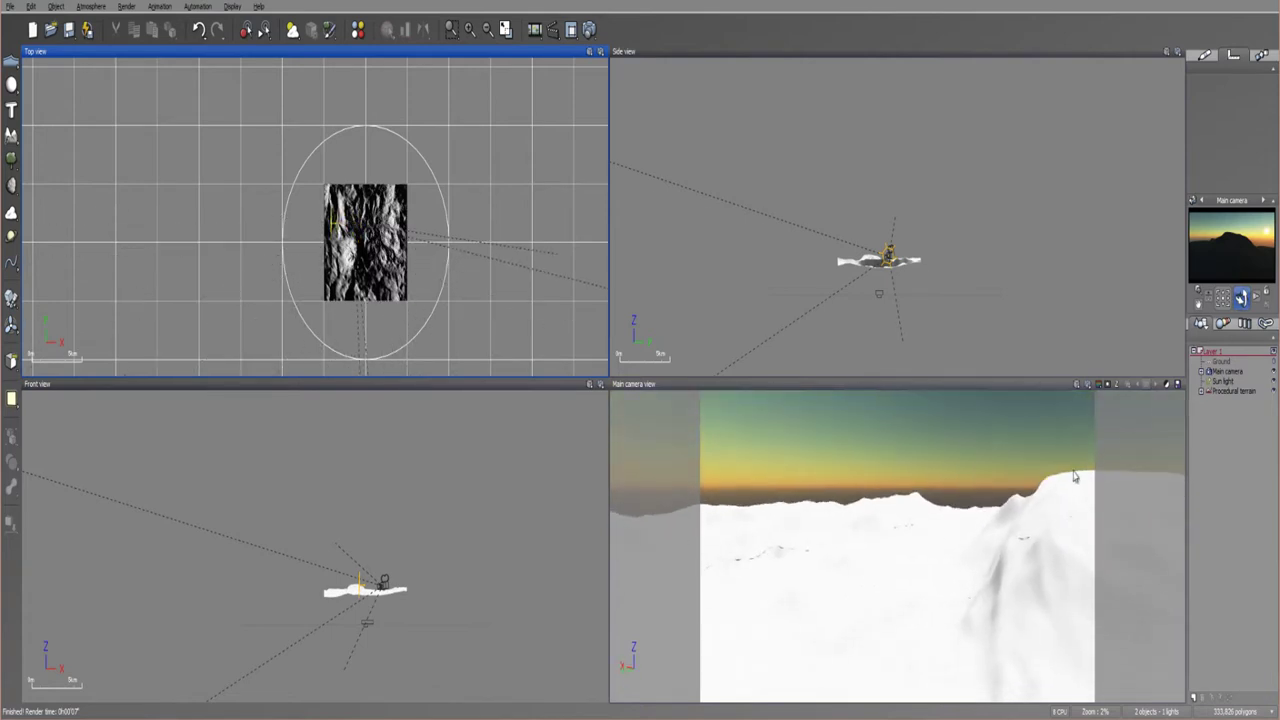
{"action": "left_click", "coordinate": [1020, 446]}
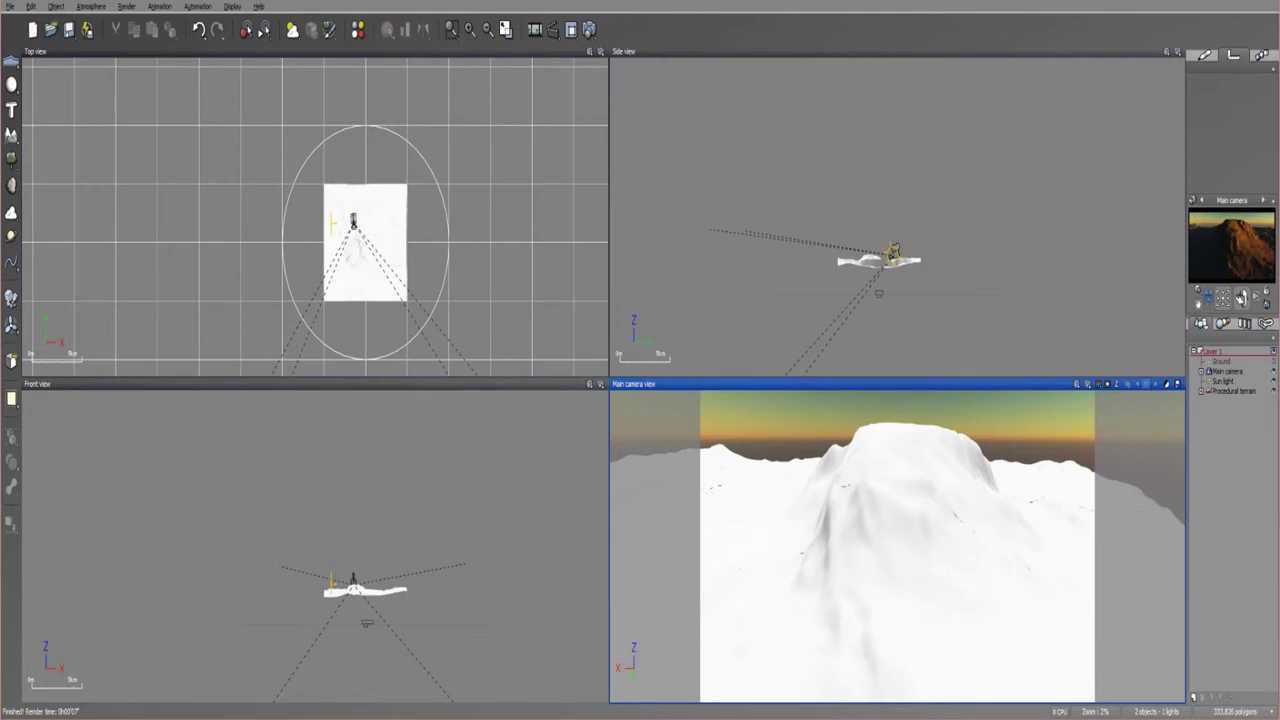
{"action": "left_click_drag", "start_coordinate": [1241, 297], "coordinate": [1241, 297]}
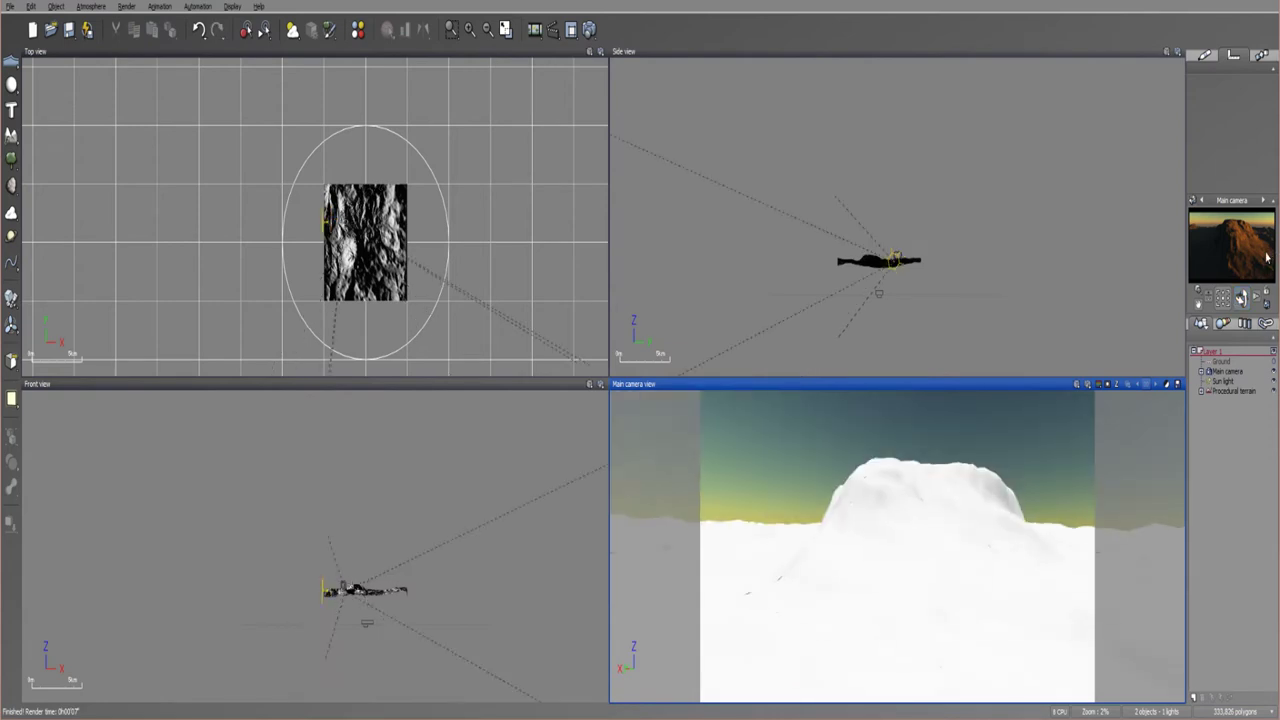
- Dismiss the atmosphere preset browser and open the Sunset atmosphere's editor with F4
{"action": "left_click", "coordinate": [292, 30]}
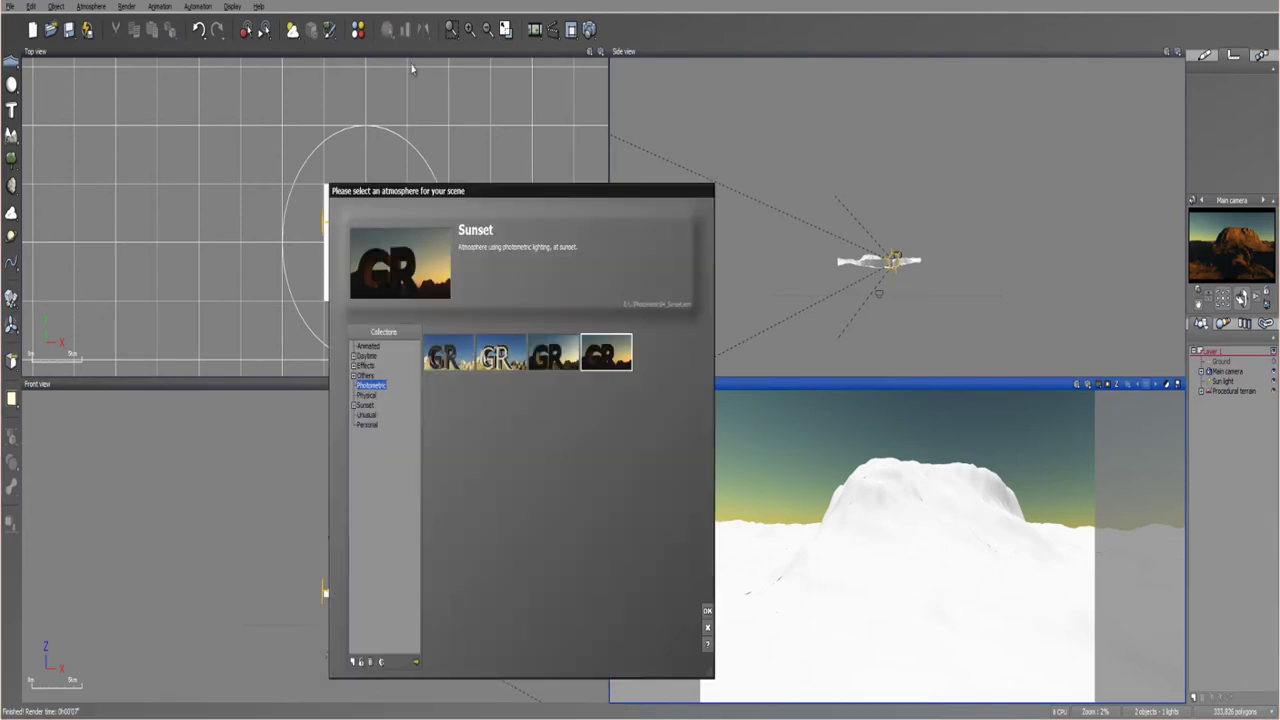
{"action": "left_click", "coordinate": [706, 628]}
{"action": "key", "text": "F4"}
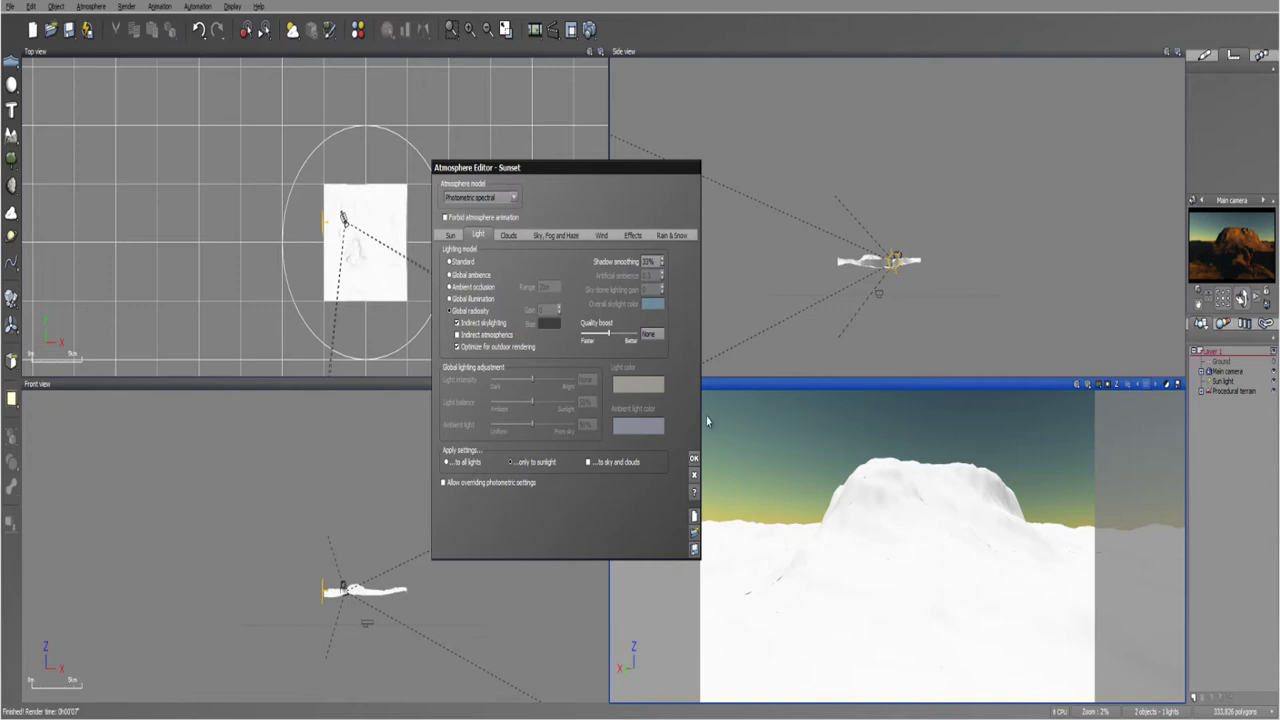
- Allow overriding the photometric settings and select the sky dome lighting gain value
{"action": "left_click", "coordinate": [473, 483]}
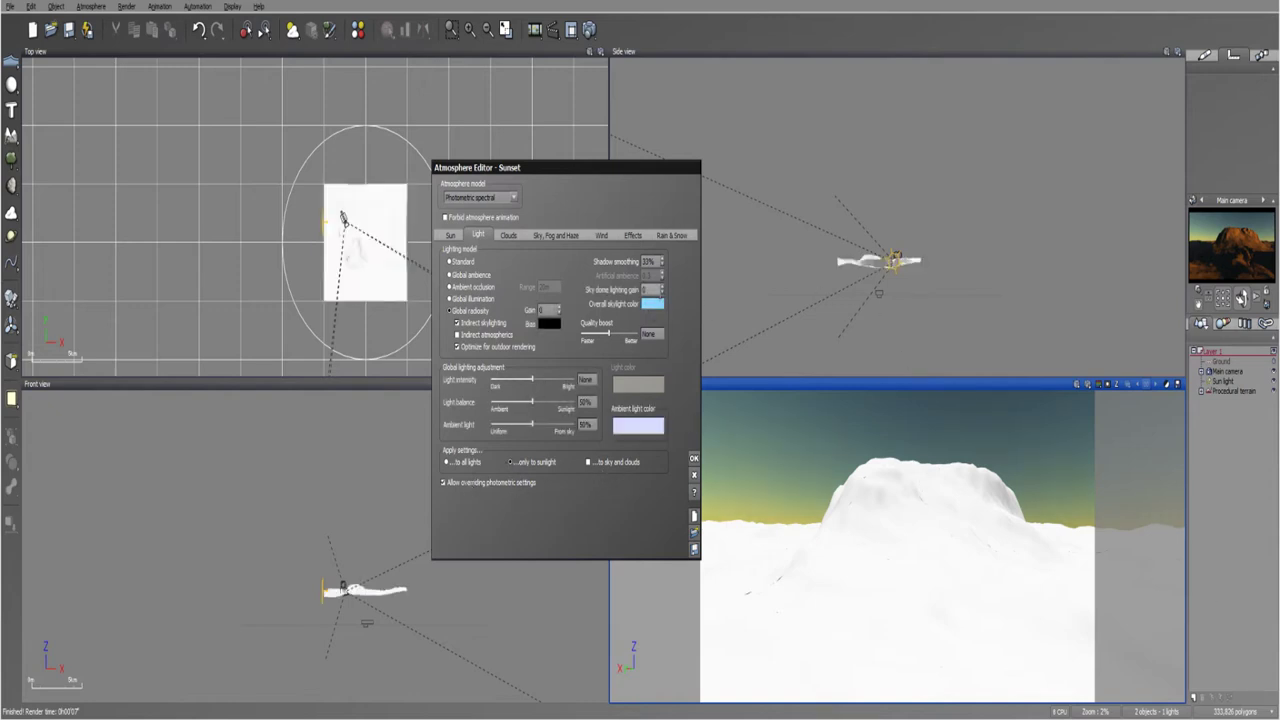
{"action": "double_click", "coordinate": [650, 289]}
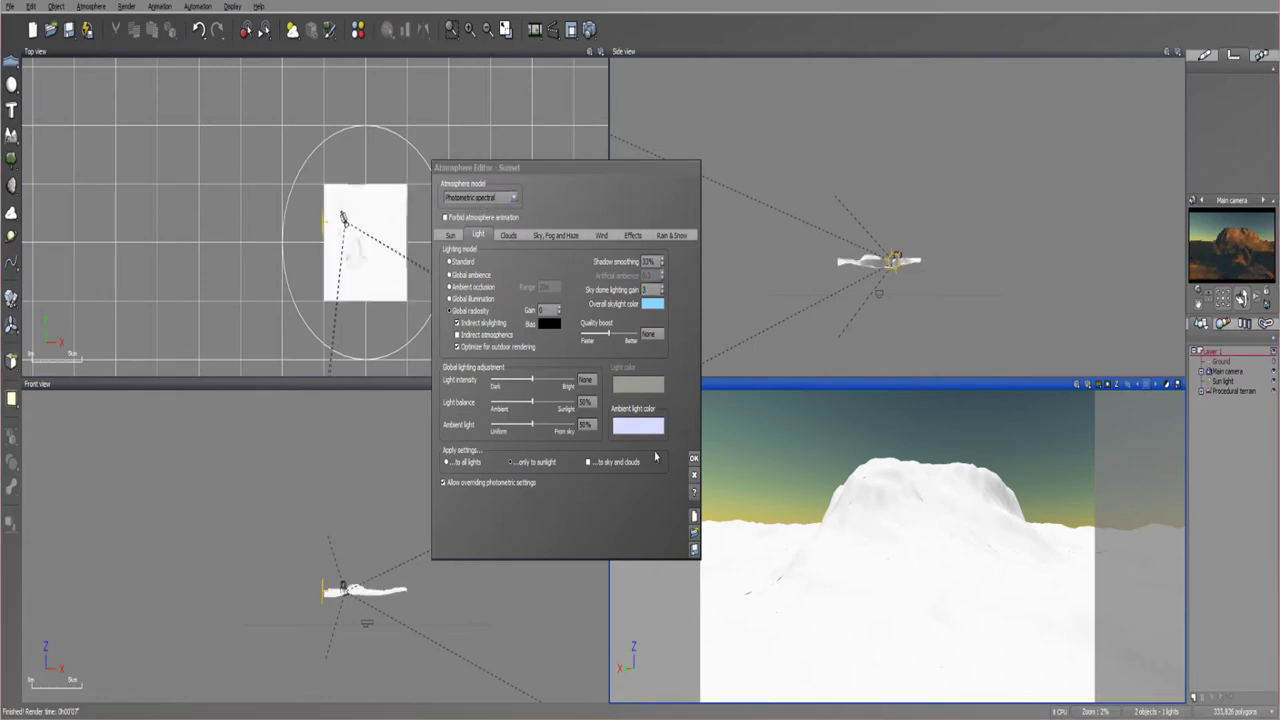
{"action": "left_click", "coordinate": [647, 289]}
- Confirm the atmosphere model remains Photometric spectral
{"action": "left_click", "coordinate": [514, 199]}
{"action": "left_click", "coordinate": [513, 198]}
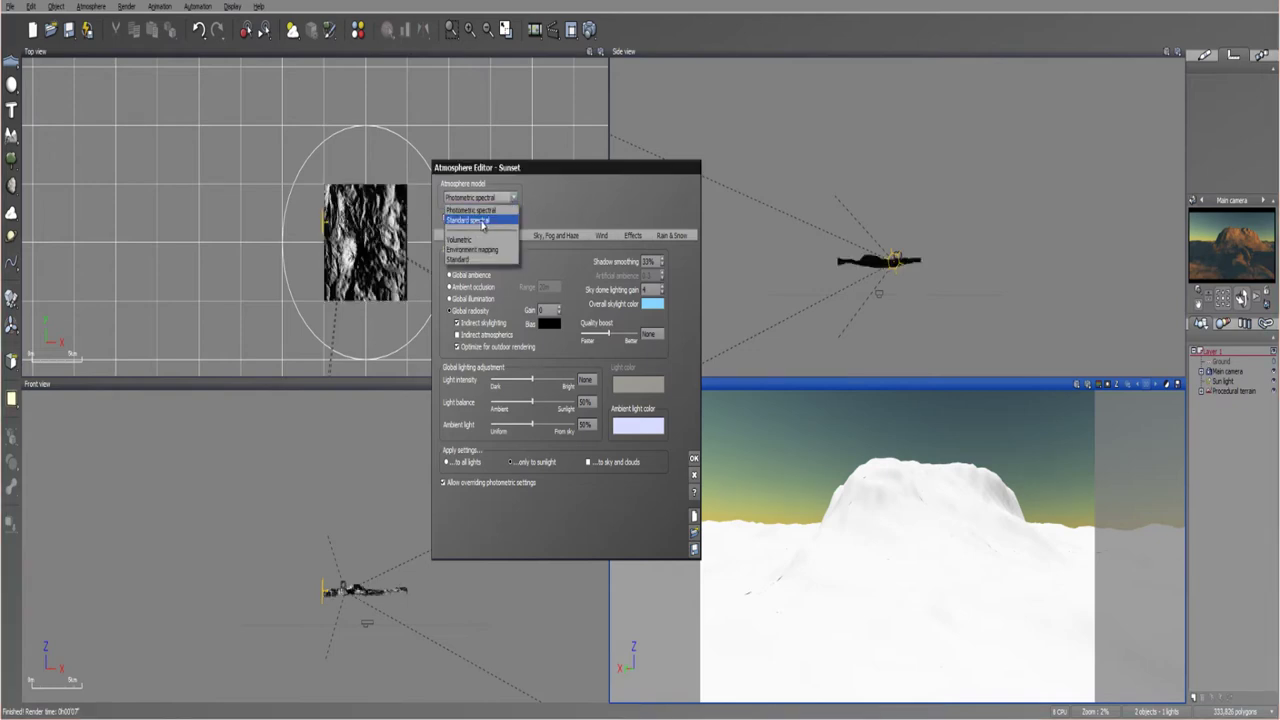
{"action": "left_click", "coordinate": [578, 181]}
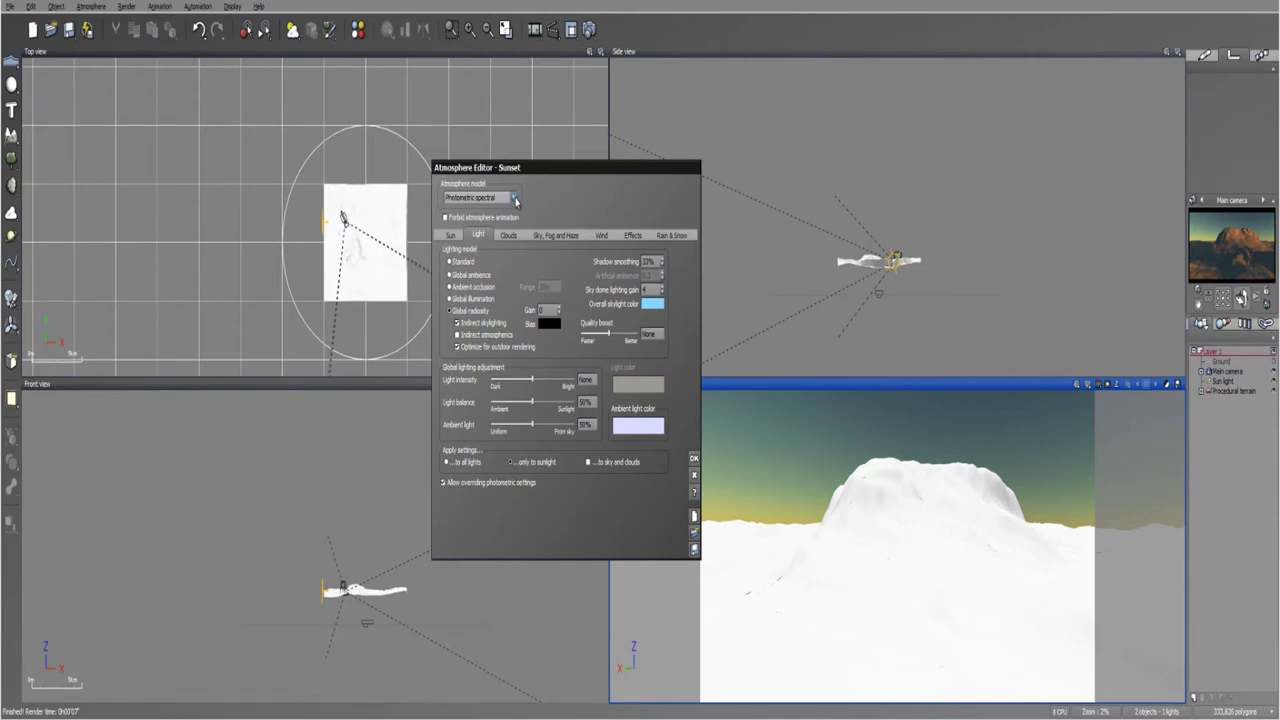
- Set the overall skylight colour to a light orange
{"action": "left_click", "coordinate": [652, 303]}
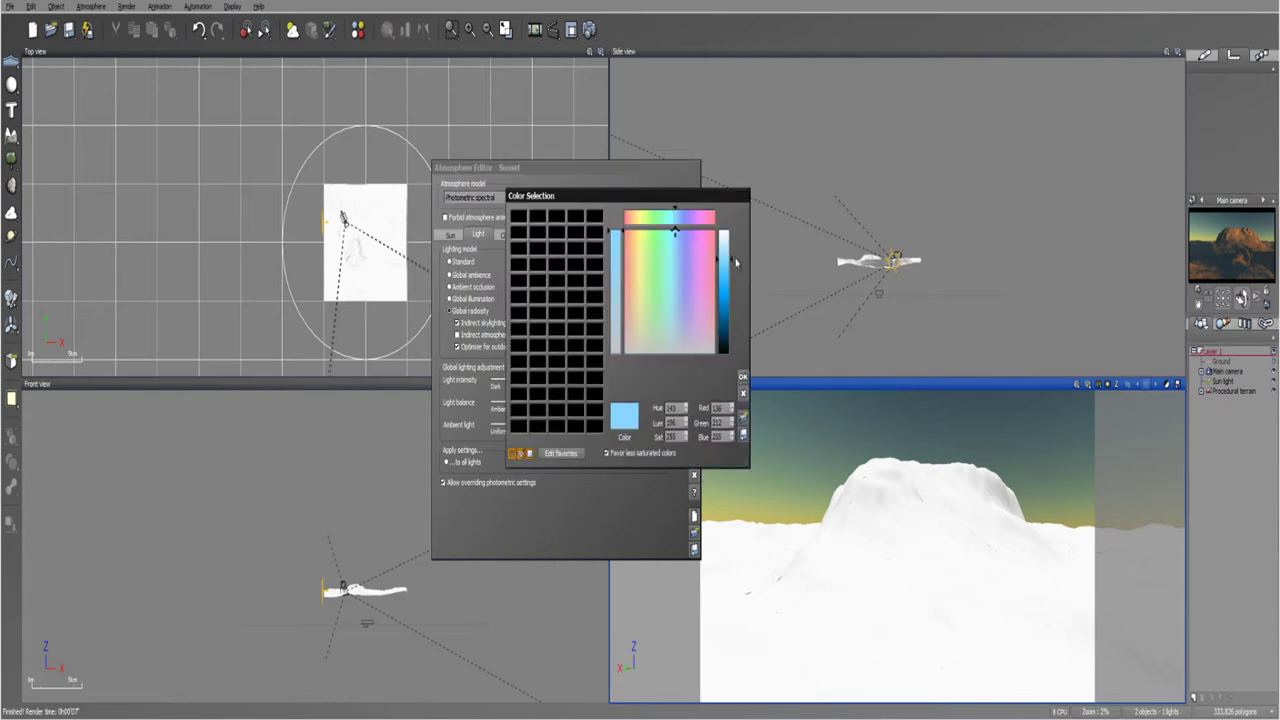
{"action": "left_click_drag", "start_coordinate": [734, 264], "coordinate": [734, 270]}
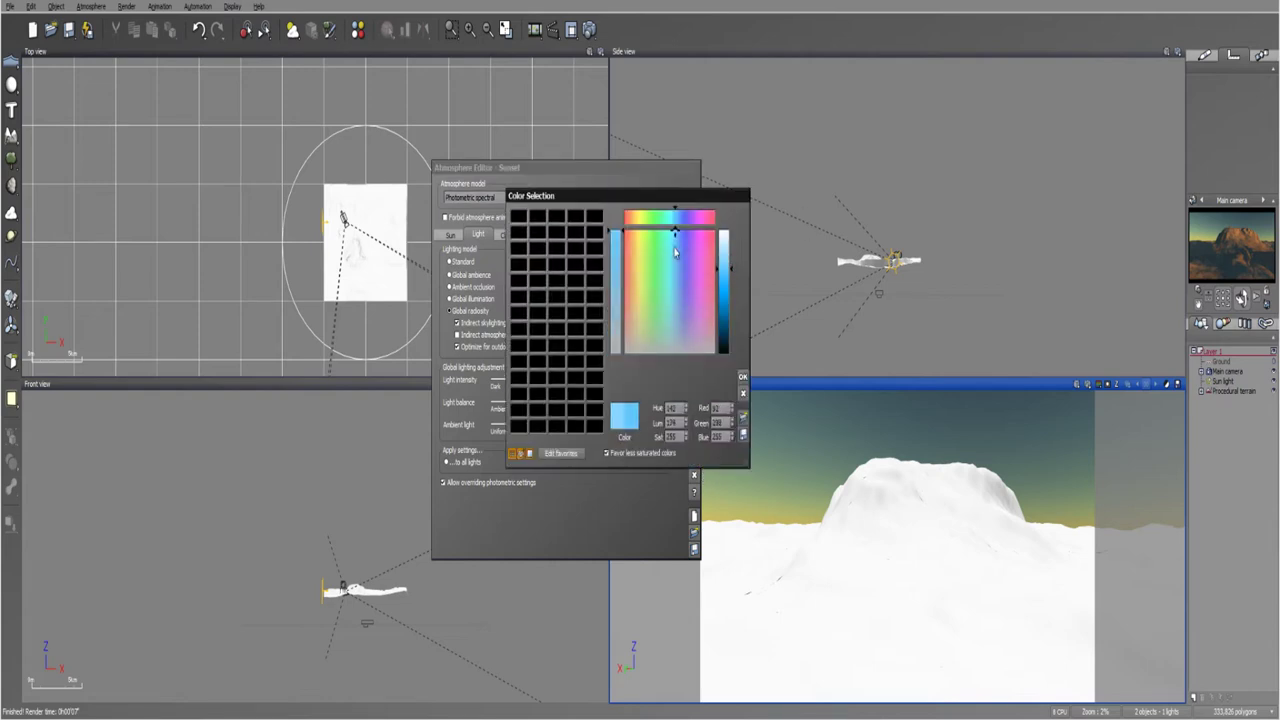
{"action": "left_click_drag", "start_coordinate": [675, 236], "coordinate": [634, 232]}
{"action": "left_click_drag", "start_coordinate": [723, 269], "coordinate": [726, 254]}
{"action": "left_click", "coordinate": [742, 377]}
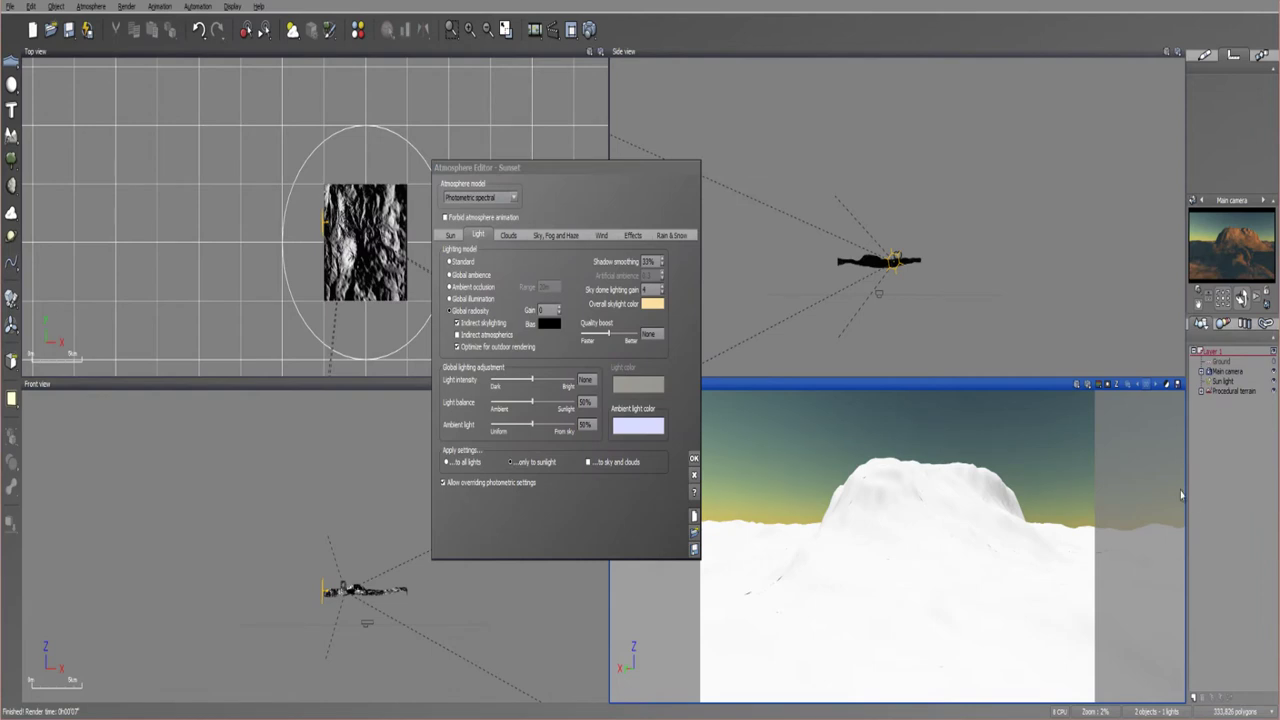
- Change the overall skylight colour back to light blue
{"action": "left_click", "coordinate": [657, 303]}
{"action": "left_click_drag", "start_coordinate": [636, 247], "coordinate": [672, 237]}
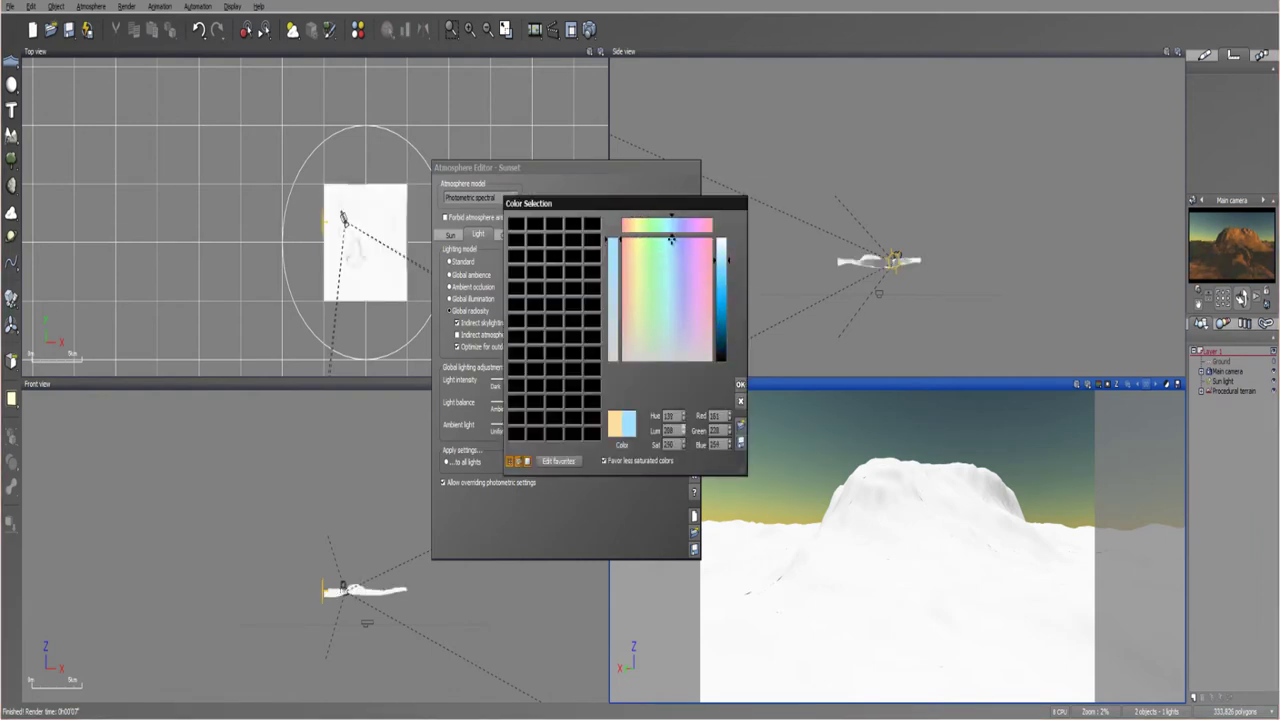
{"action": "left_click", "coordinate": [740, 384]}
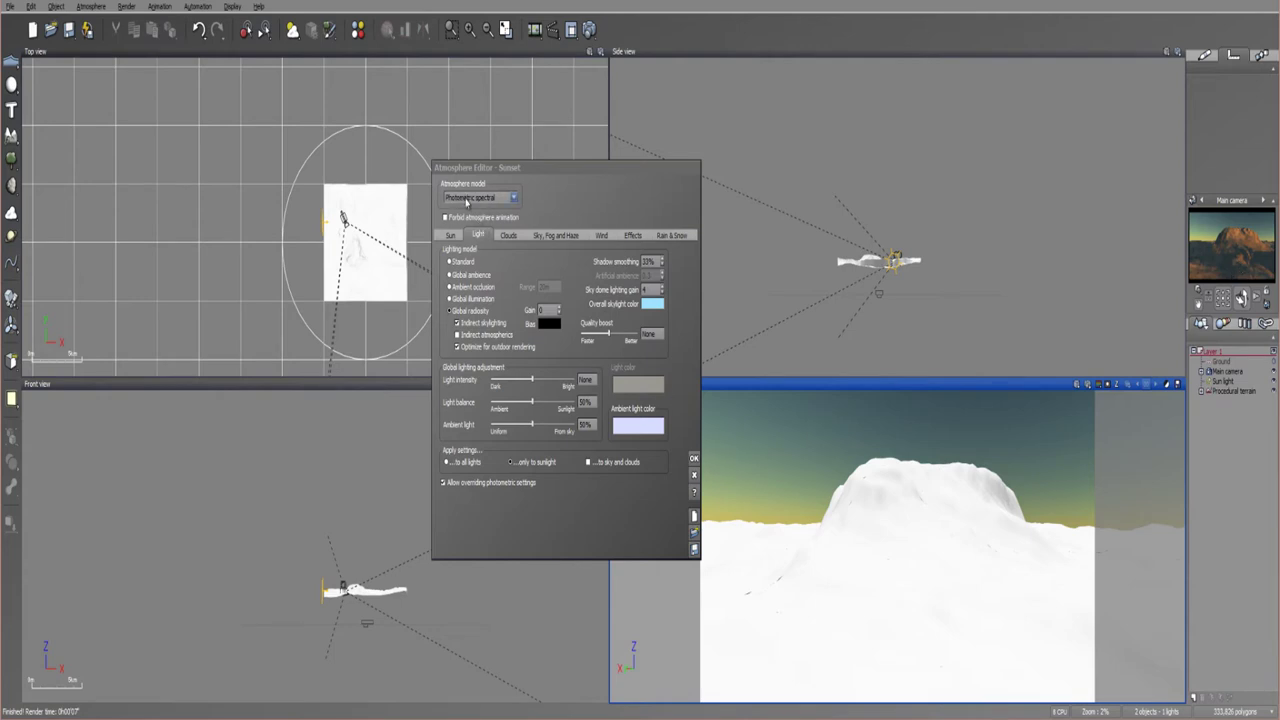
- Render the sunset mountain, add it to the render stack, and close the Post Render Options
{"action": "left_click", "coordinate": [694, 458]}
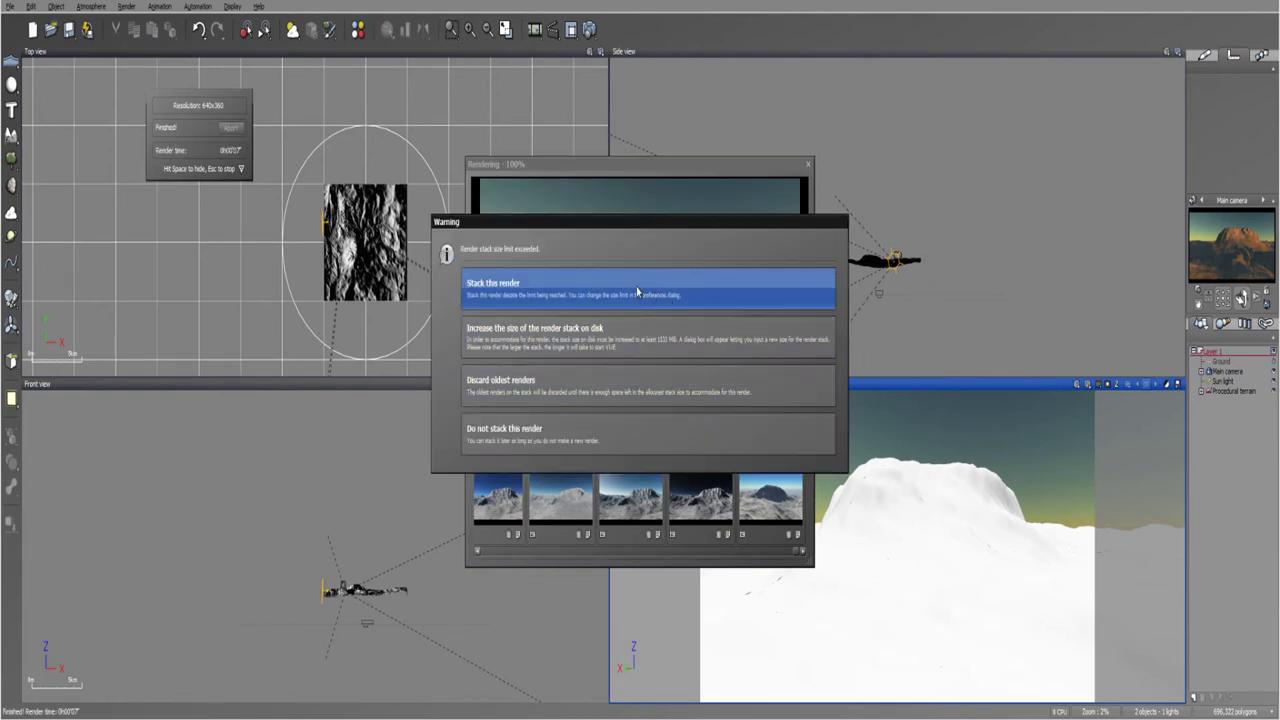
{"action": "left_click", "coordinate": [640, 292]}
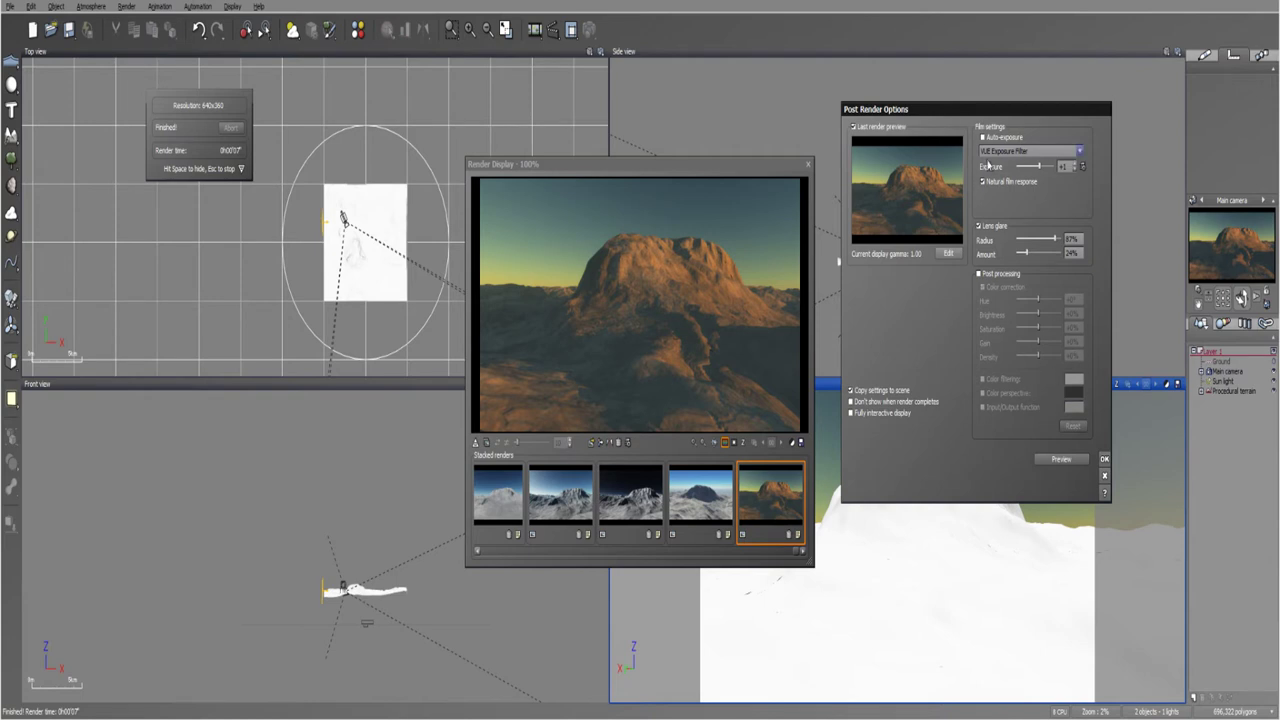
{"action": "left_click", "coordinate": [1104, 460]}
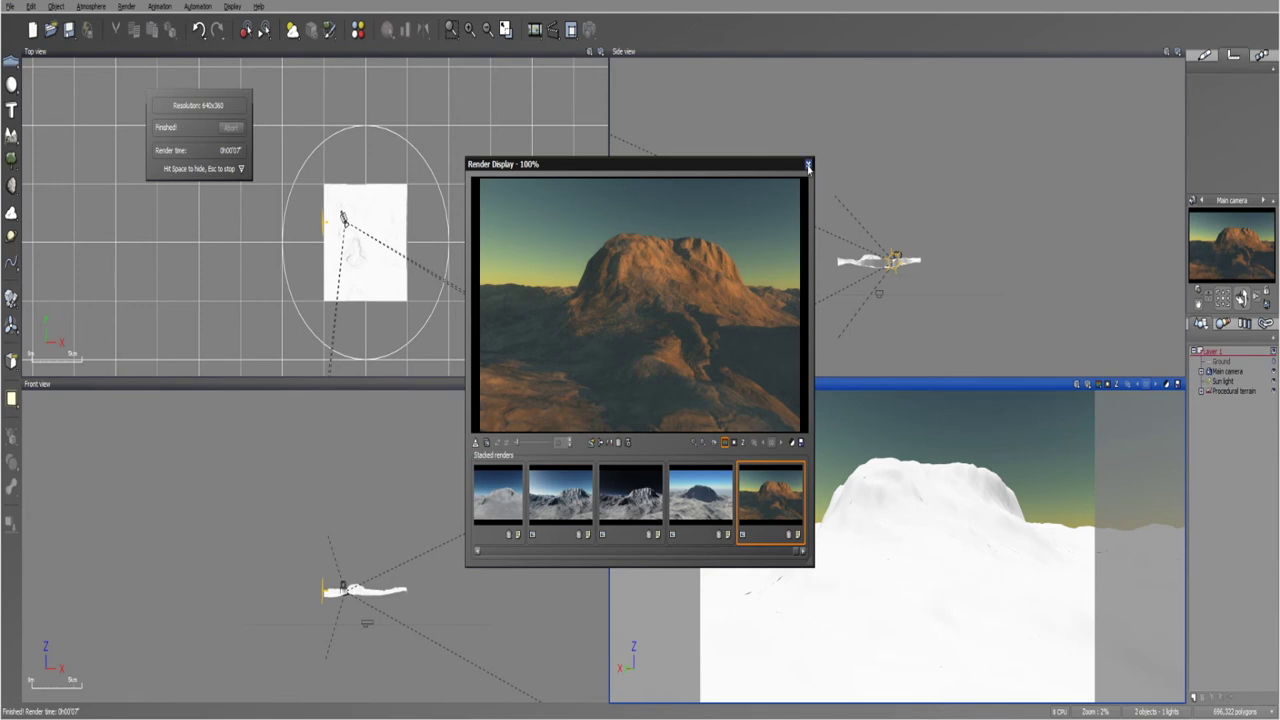
- Close Render Display and browse the Physical atmosphere collection, previewing the Evening preset
{"action": "left_click", "coordinate": [808, 165]}
{"action": "left_click", "coordinate": [294, 30]}
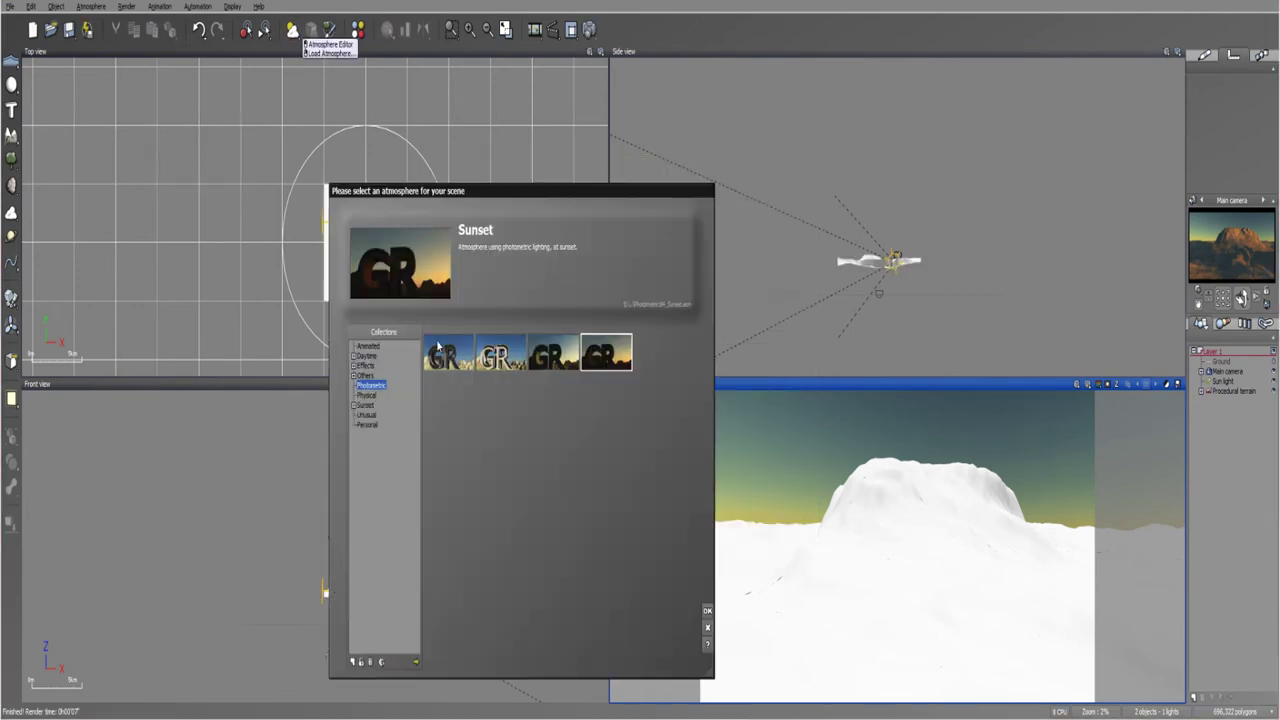
{"action": "left_click", "coordinate": [366, 396]}
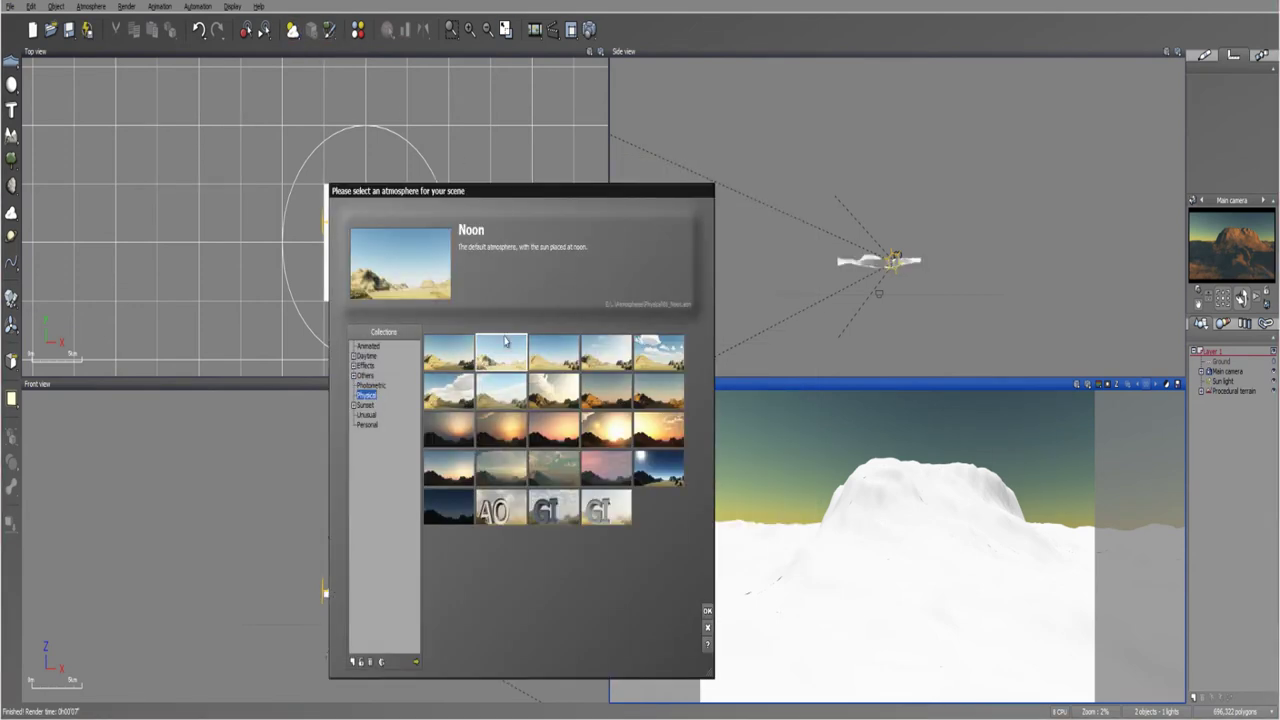
{"action": "left_click", "coordinate": [660, 393]}
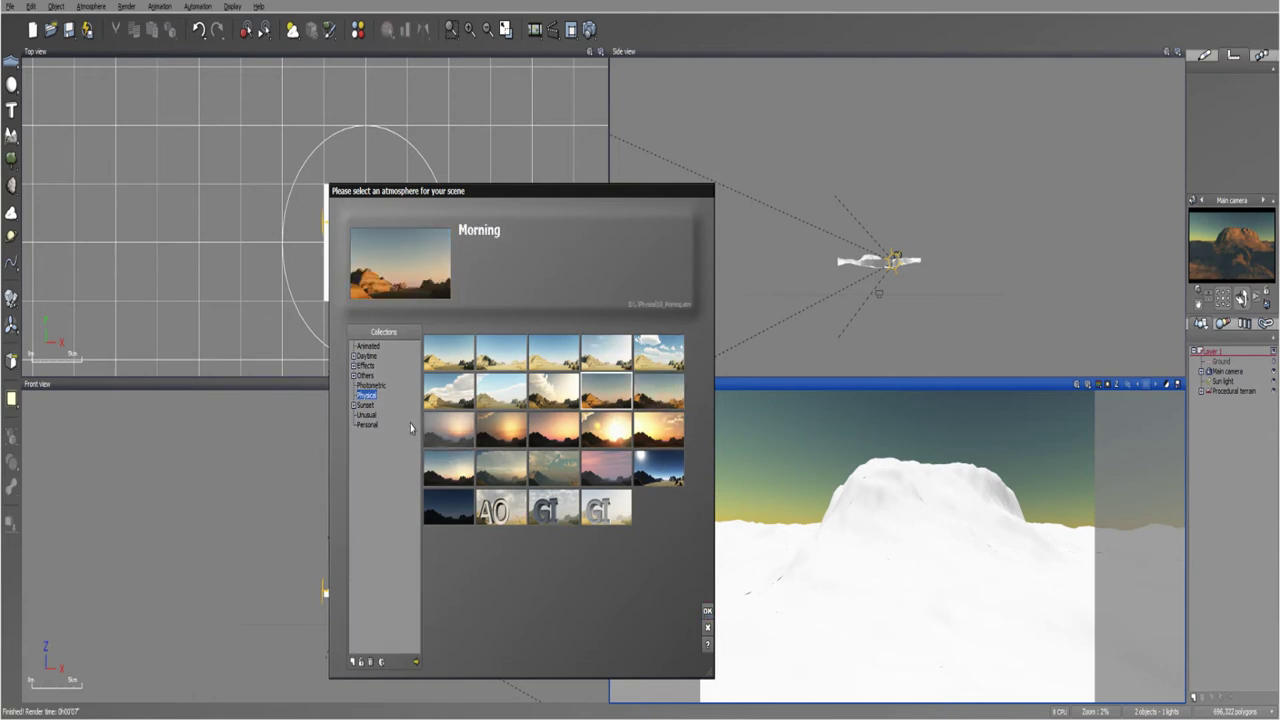
{"action": "left_click", "coordinate": [370, 385]}
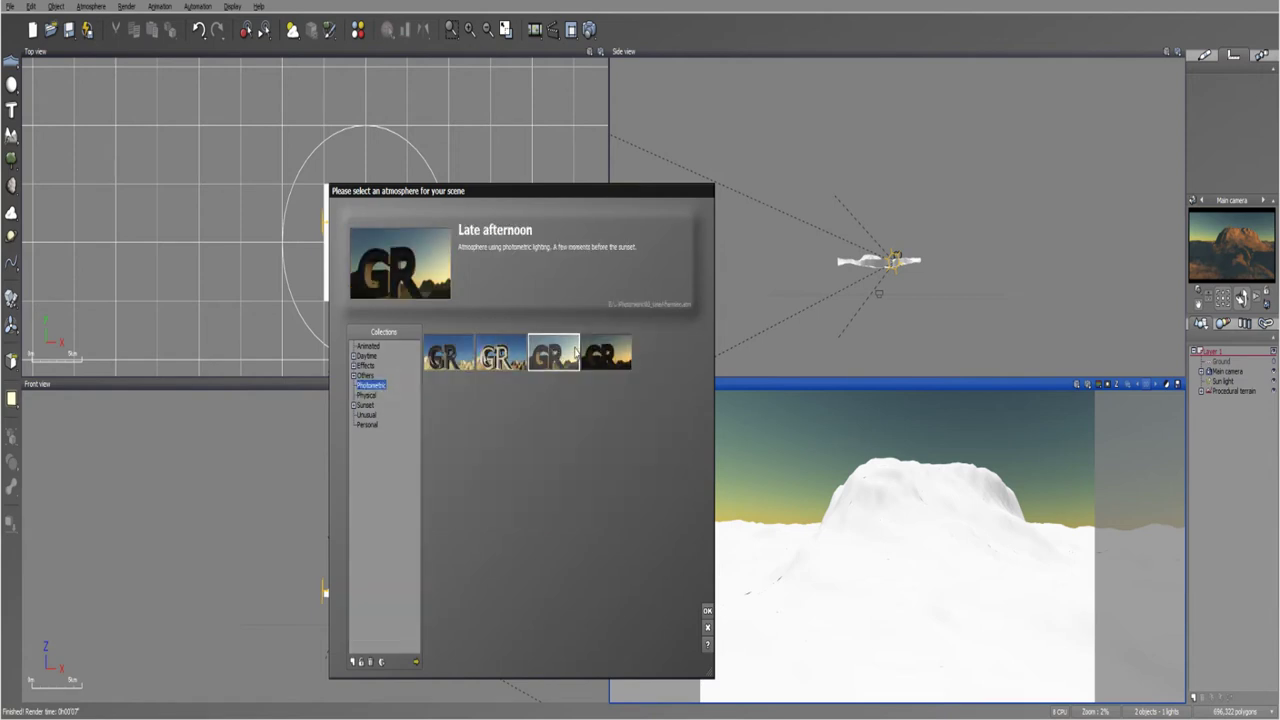
{"action": "left_click", "coordinate": [367, 395]}
- Compare Evening, Dusk and Polluted Dusk presets, then apply the Dusk atmosphere
{"action": "left_click", "coordinate": [651, 400]}
{"action": "left_click", "coordinate": [553, 428]}
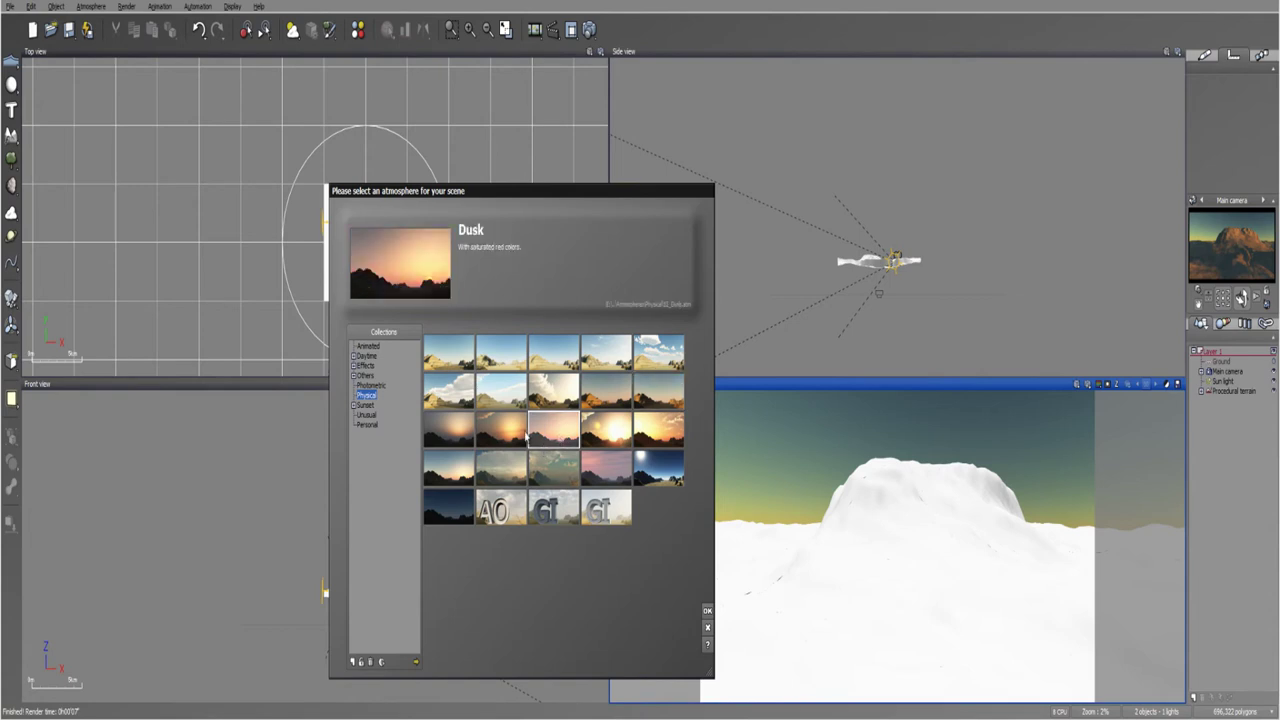
{"action": "left_click", "coordinate": [450, 426]}
{"action": "left_click", "coordinate": [553, 427]}
{"action": "left_click", "coordinate": [658, 402]}
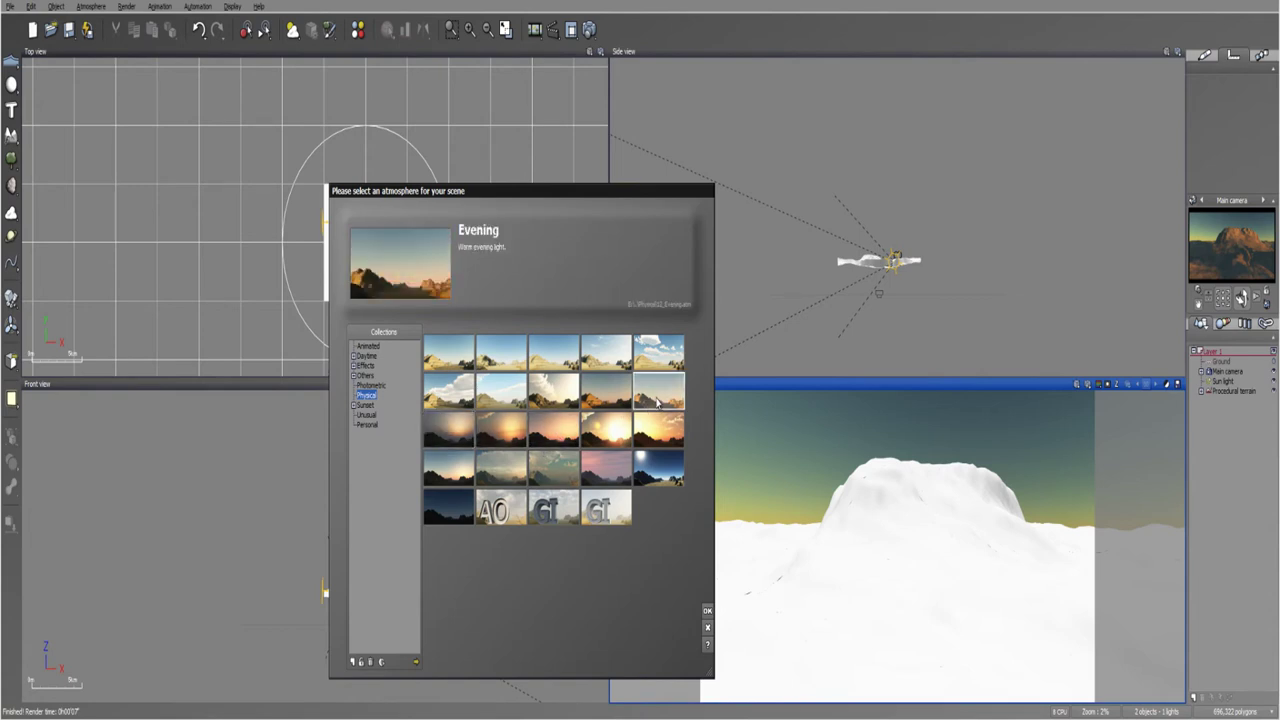
{"action": "left_click", "coordinate": [555, 436]}
{"action": "left_click", "coordinate": [706, 612]}
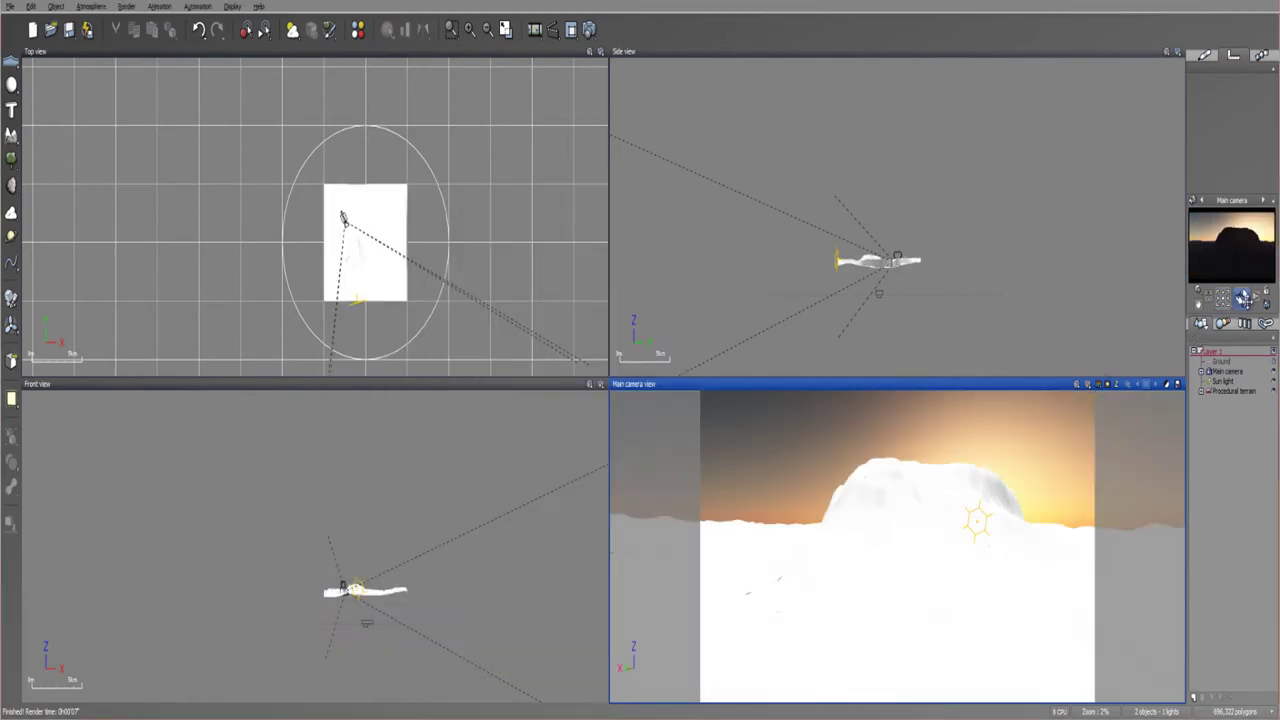
- Turn the main camera toward the mountain and lower the horizon against the dusk sky
{"action": "left_click_drag", "start_coordinate": [1241, 298], "coordinate": [954, 514]}
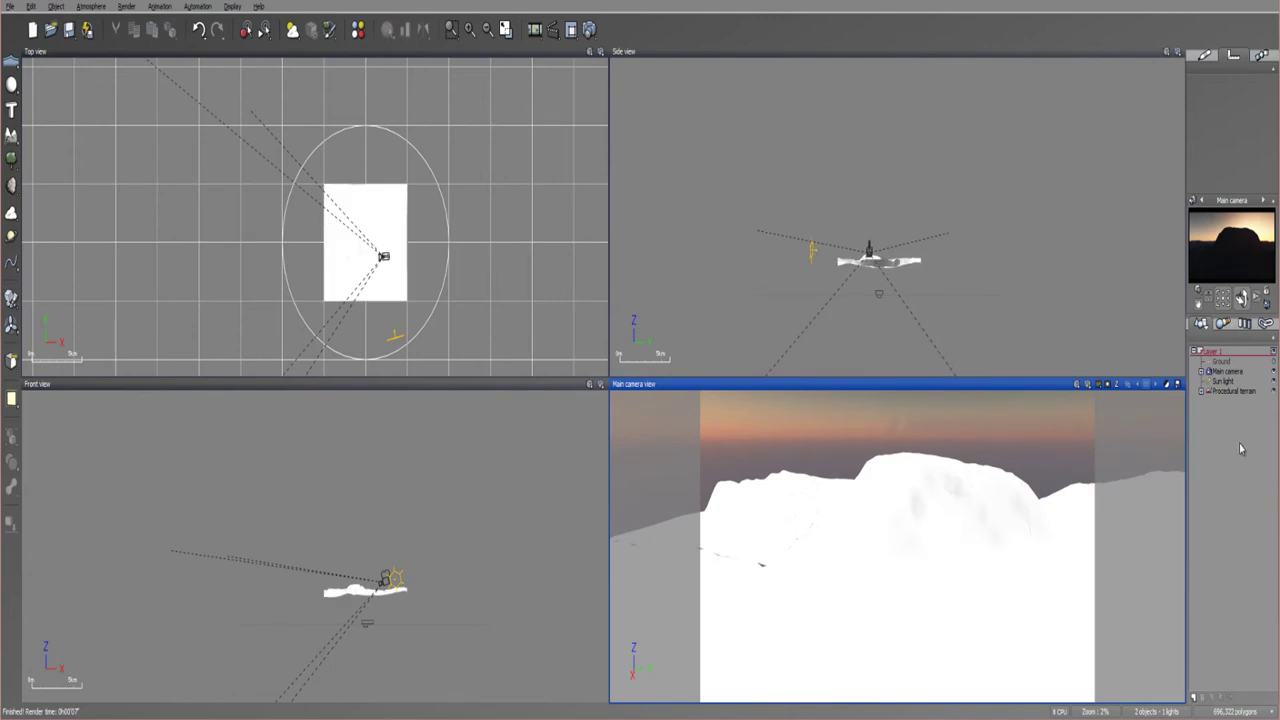
{"action": "mouse_move", "coordinate": [1241, 300]}
{"action": "left_mouse_down"}
{"action": "mouse_move", "coordinate": [1248, 270]}
{"action": "mouse_move", "coordinate": [1241, 297]}
{"action": "left_mouse_up"}
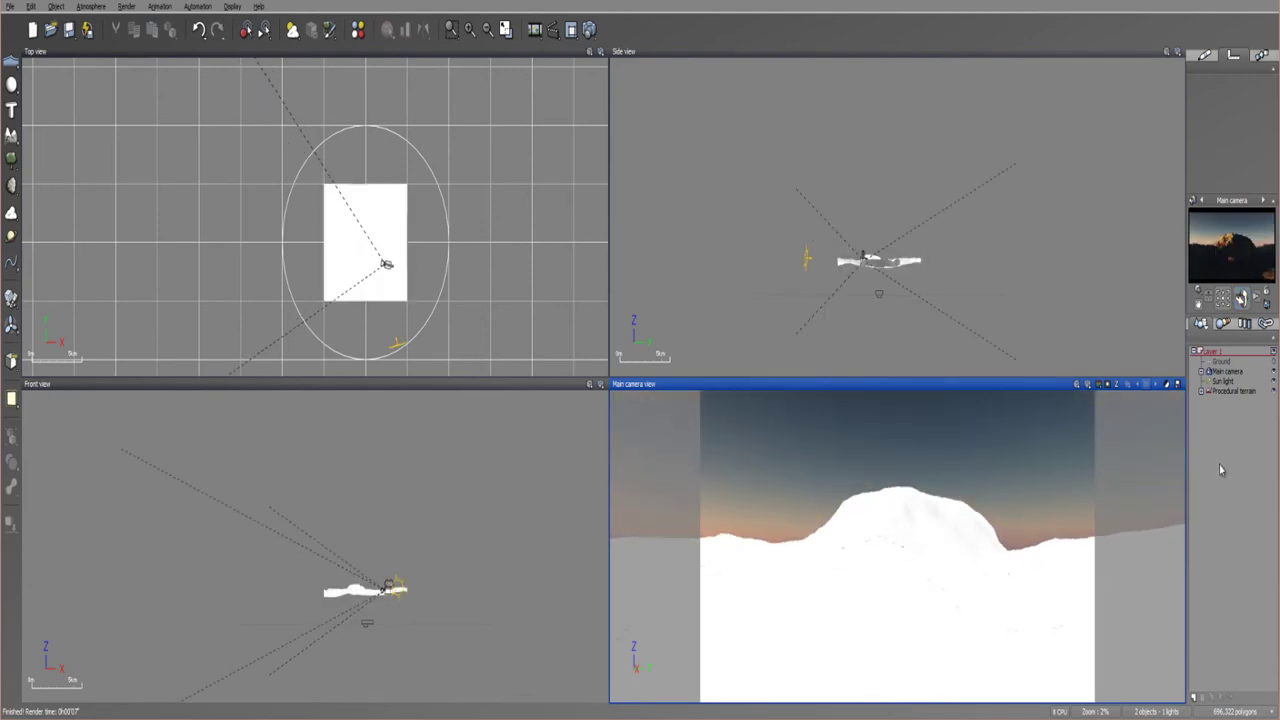
- Set the Dusk atmosphere to Global radiosity lighting with sky dome lighting gain 1
{"action": "left_click", "coordinate": [293, 32]}
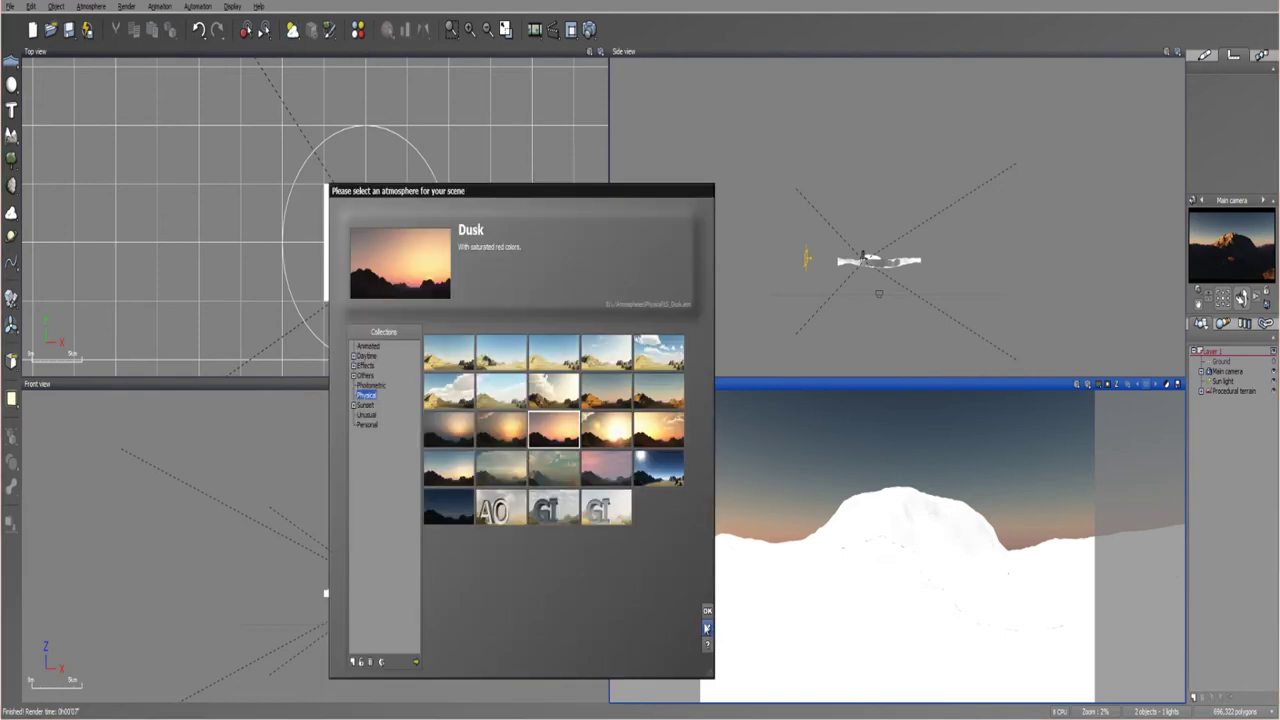
{"action": "left_click", "coordinate": [707, 611]}
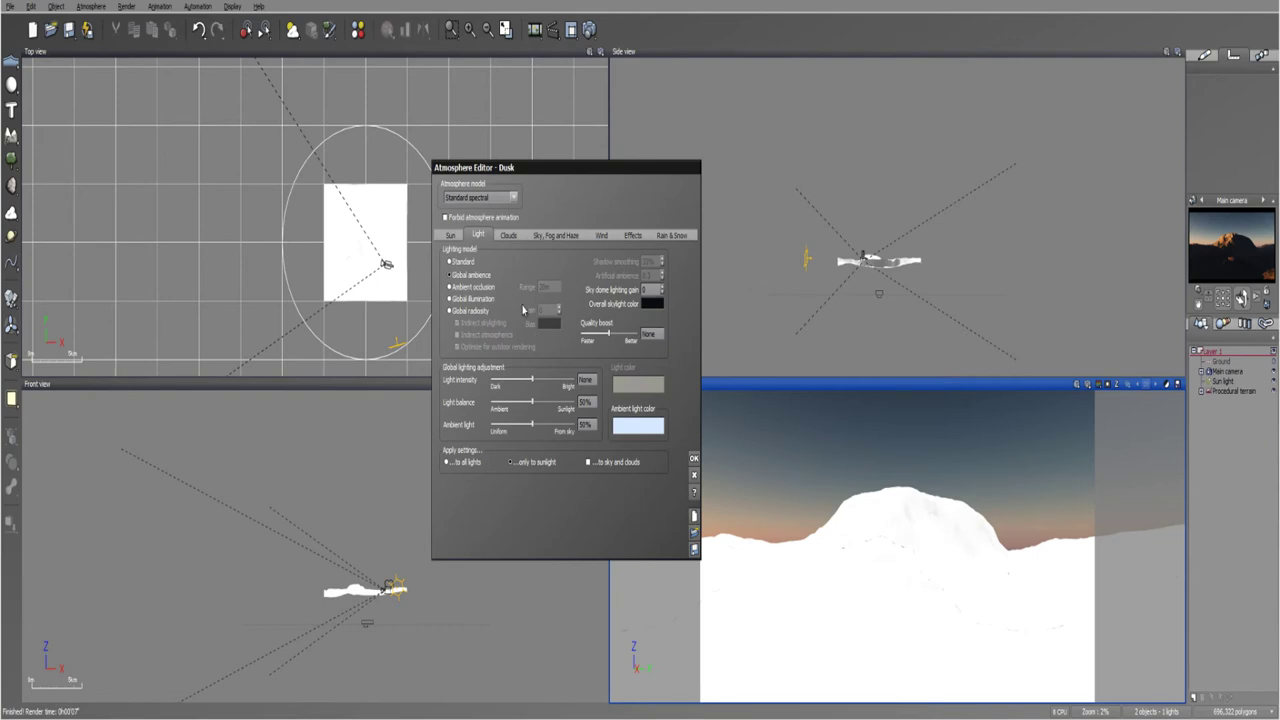
{"action": "left_click", "coordinate": [458, 314]}
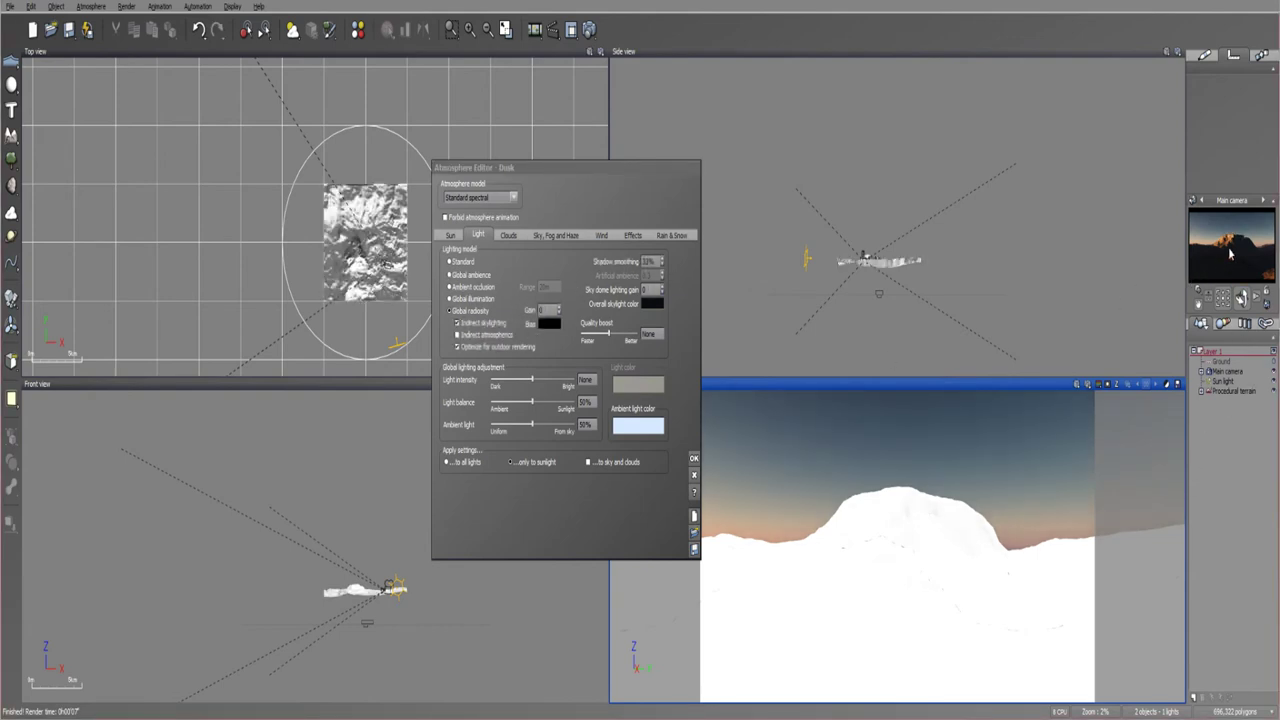
{"action": "left_click", "coordinate": [661, 290]}
{"action": "left_click", "coordinate": [661, 290]}
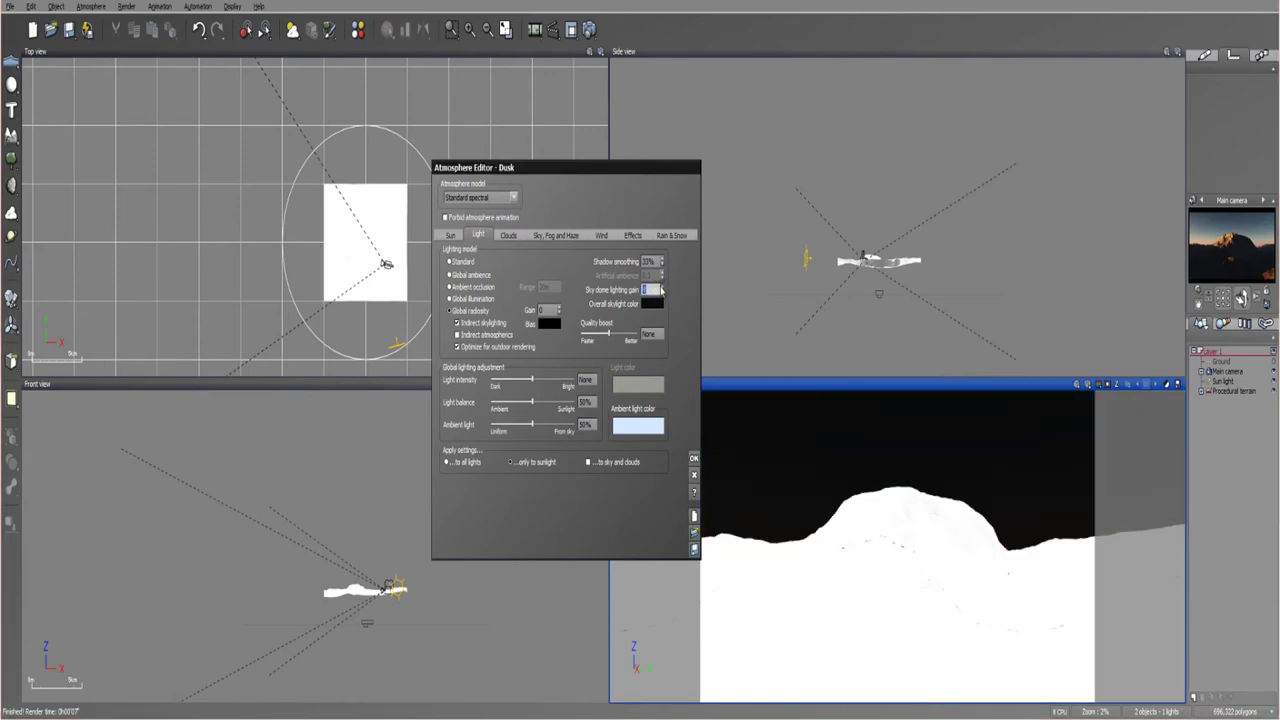
{"action": "type", "text": "1"}
{"action": "left_click", "coordinate": [1220, 527]}
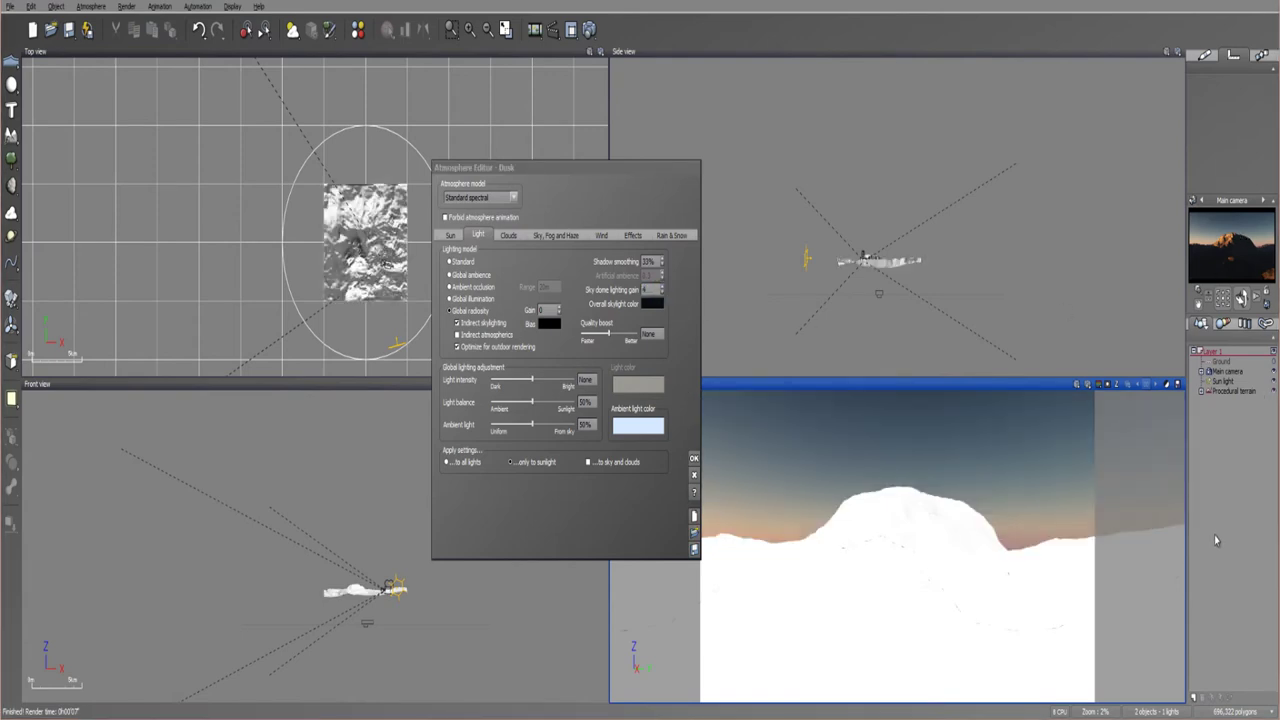
{"action": "left_click", "coordinate": [694, 459]}
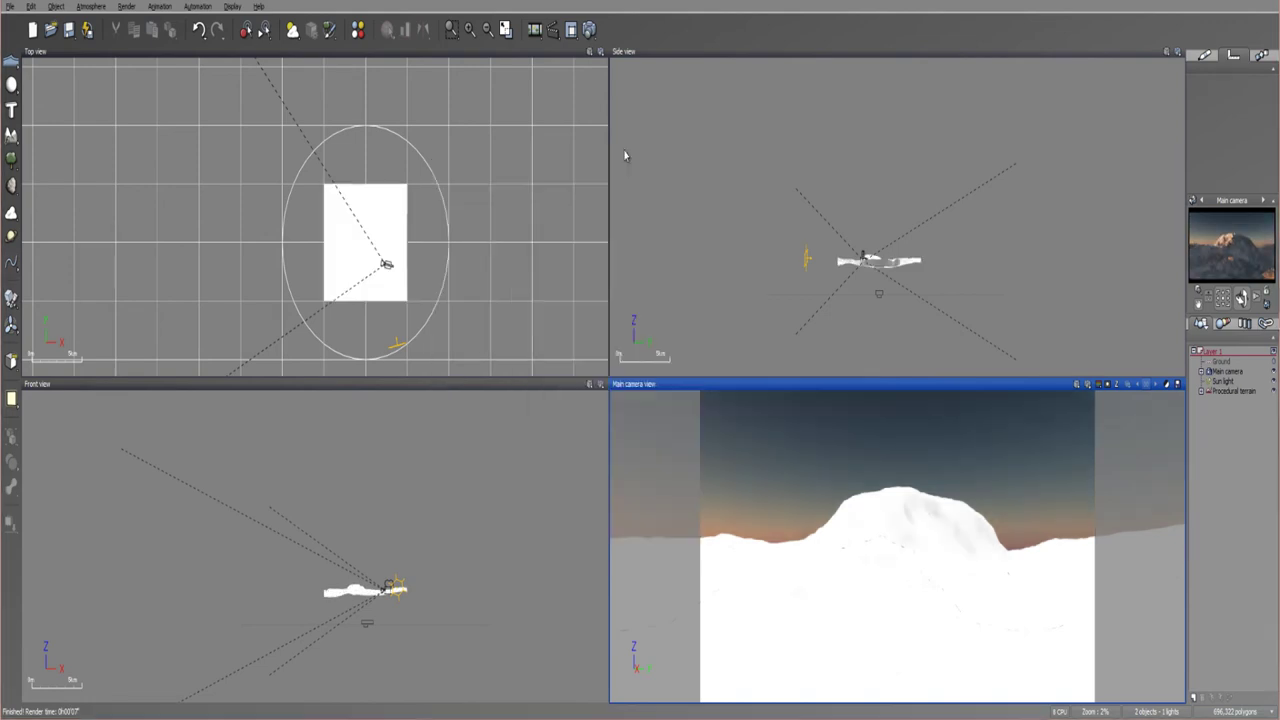
- Render the scene with the Dusk atmosphere and keep the result in the render stack
{"action": "left_click", "coordinate": [589, 29]}
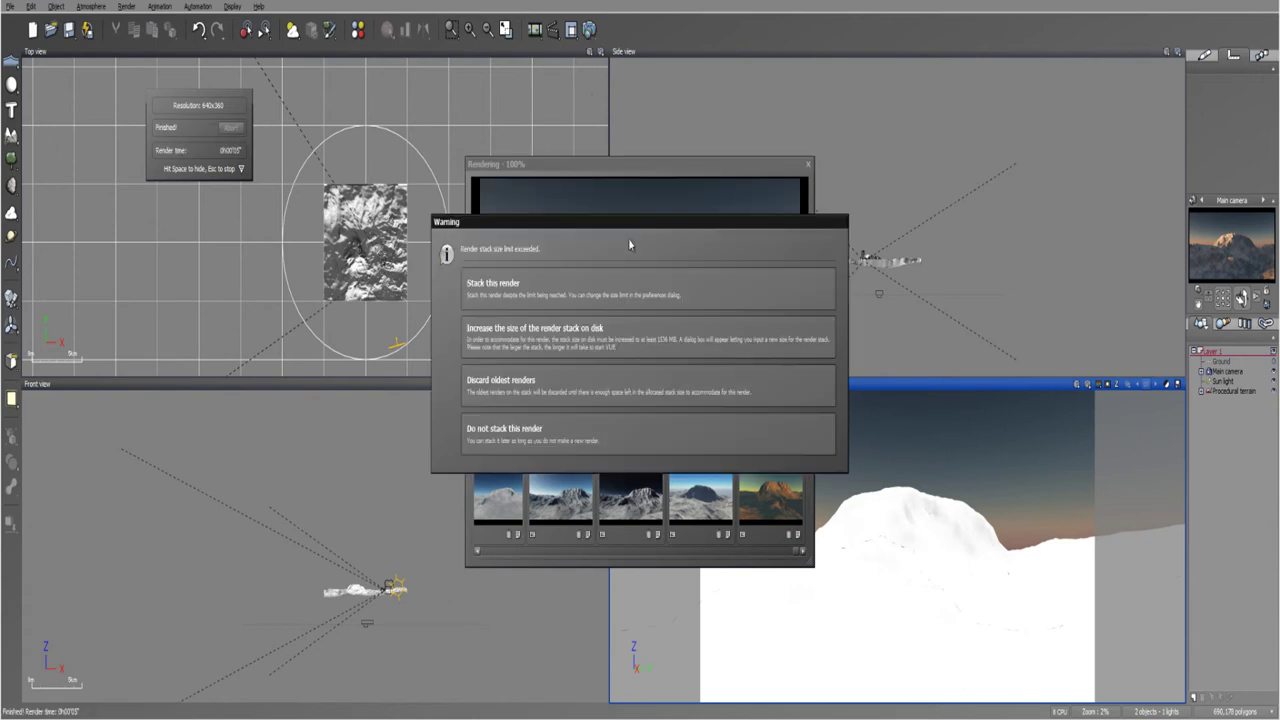
{"action": "left_click", "coordinate": [586, 283]}
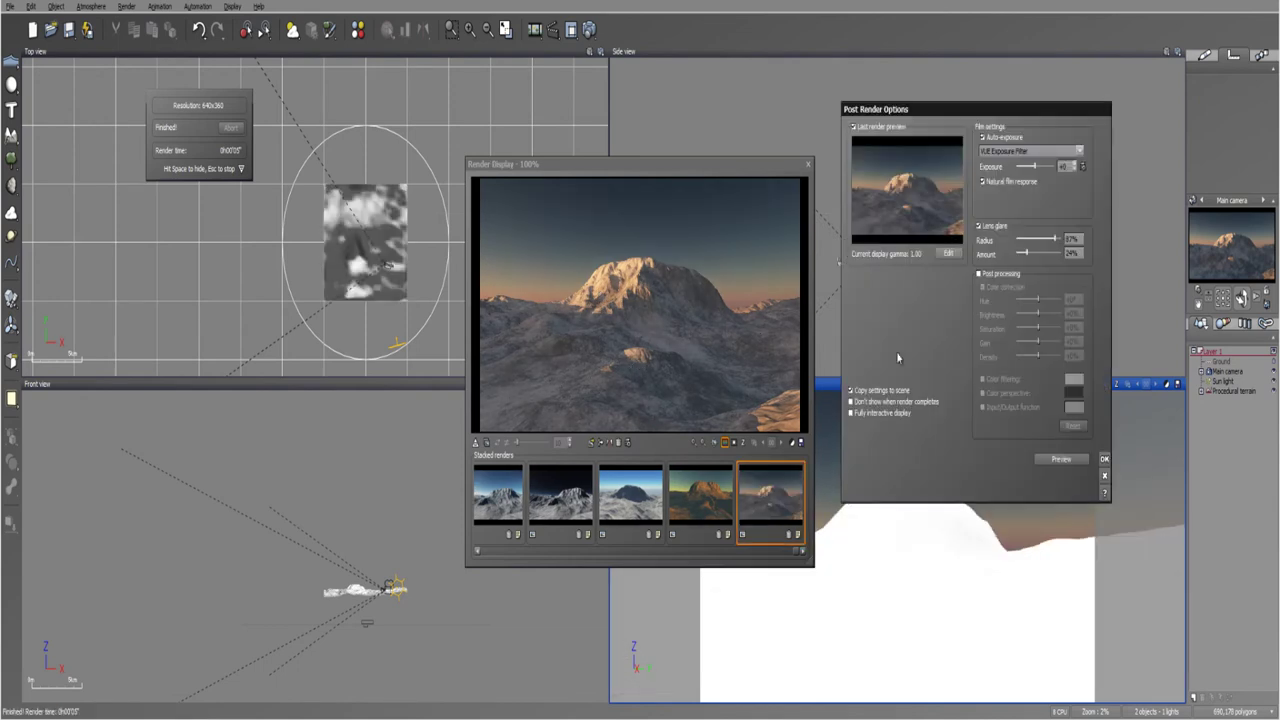
{"action": "left_click", "coordinate": [1105, 459]}
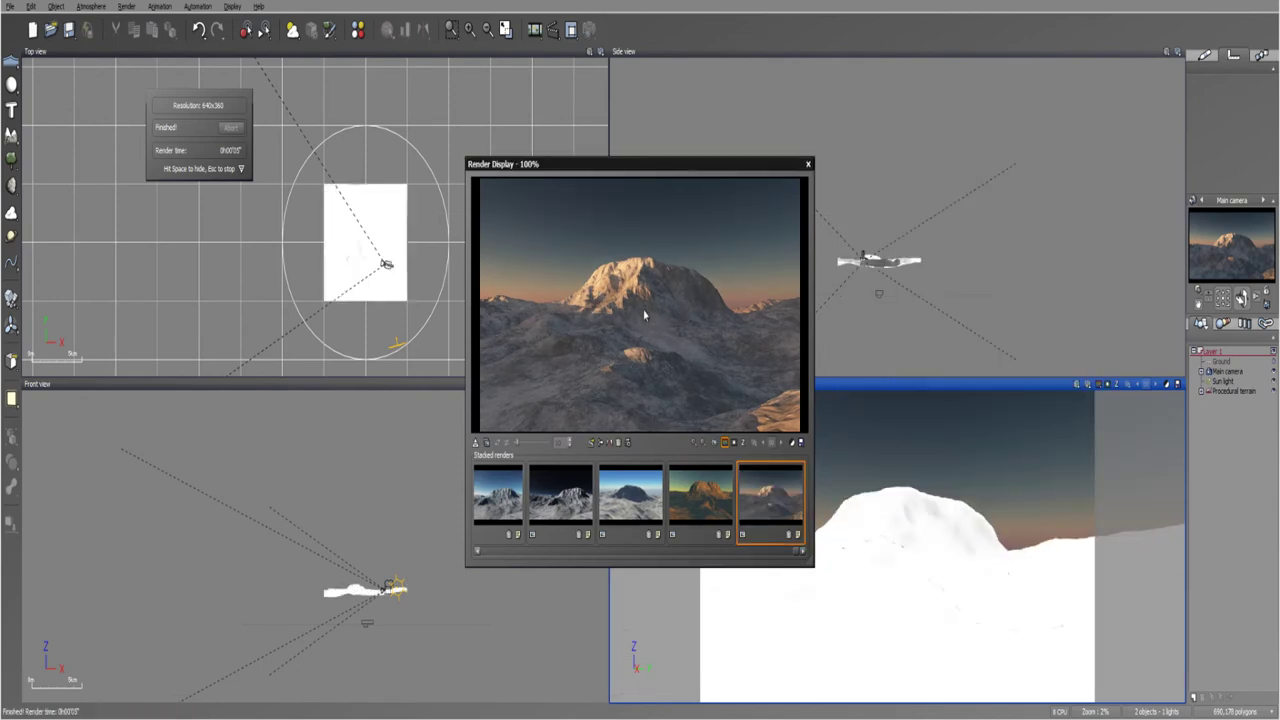
- Alternate between the golden sunset render and the snowy dusk render, finishing on the snowy one
{"action": "left_click", "coordinate": [716, 493]}
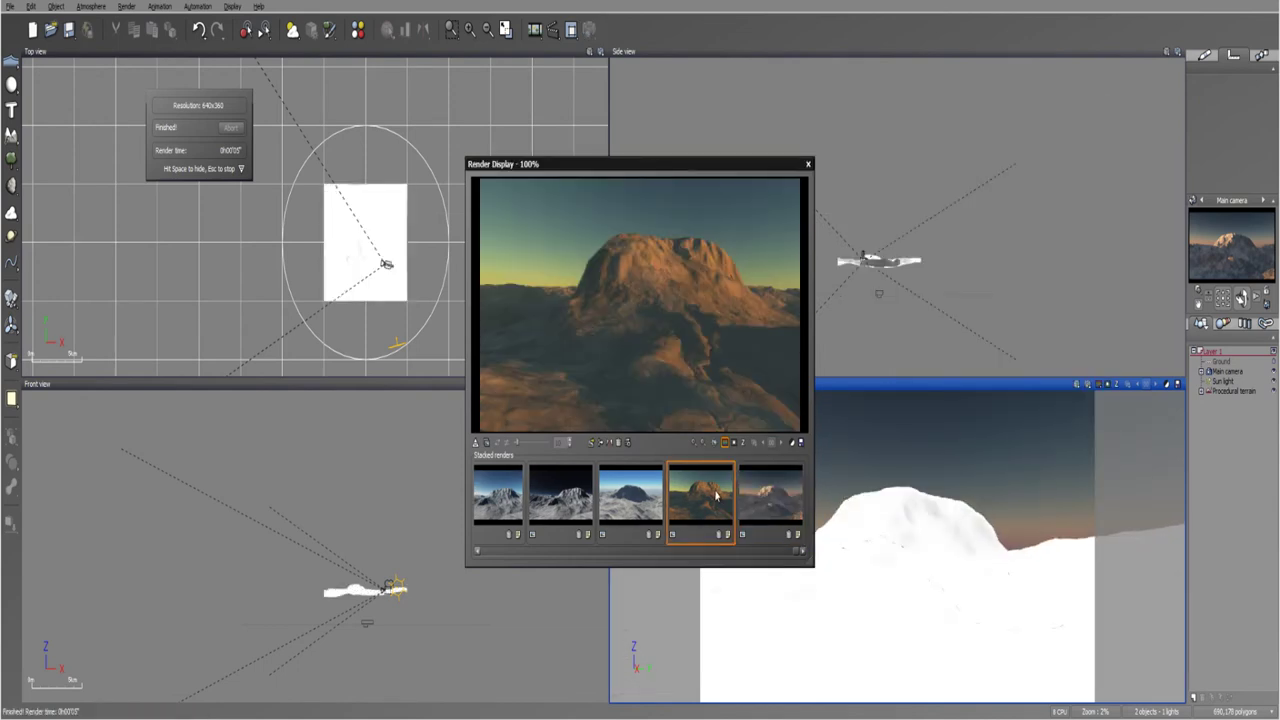
{"action": "left_click", "coordinate": [772, 500]}
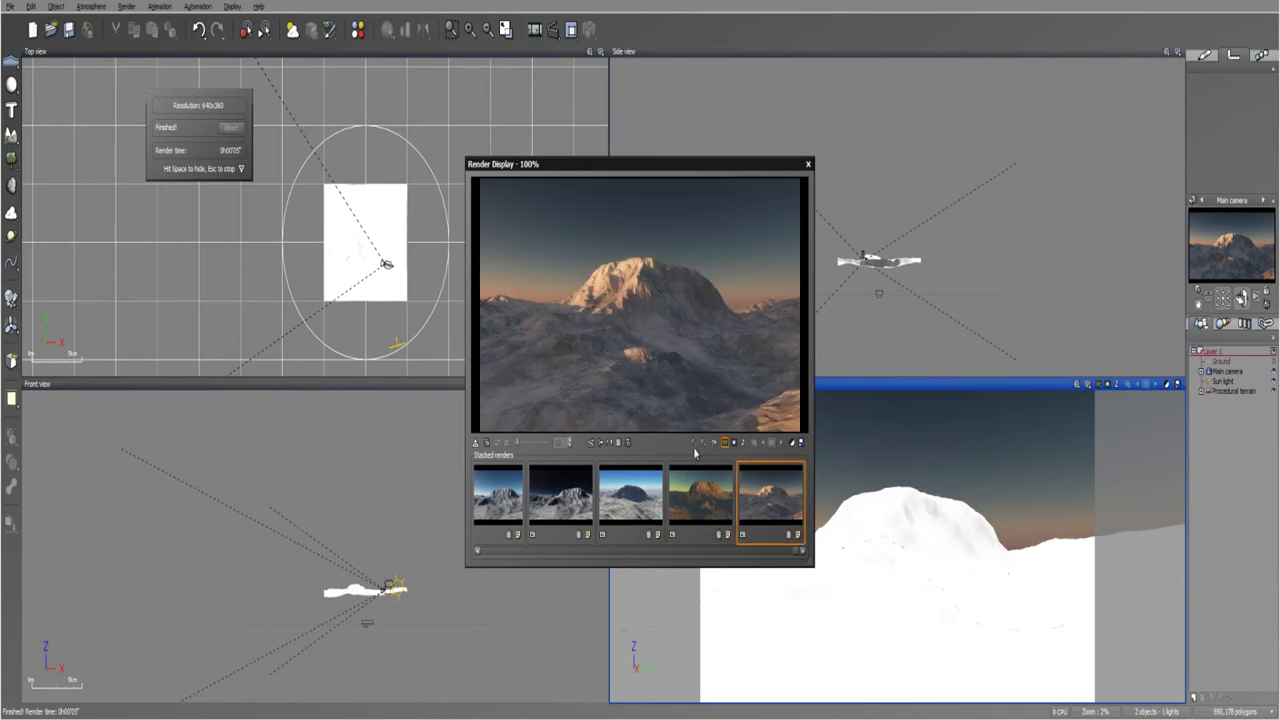
{"action": "left_click", "coordinate": [702, 500]}
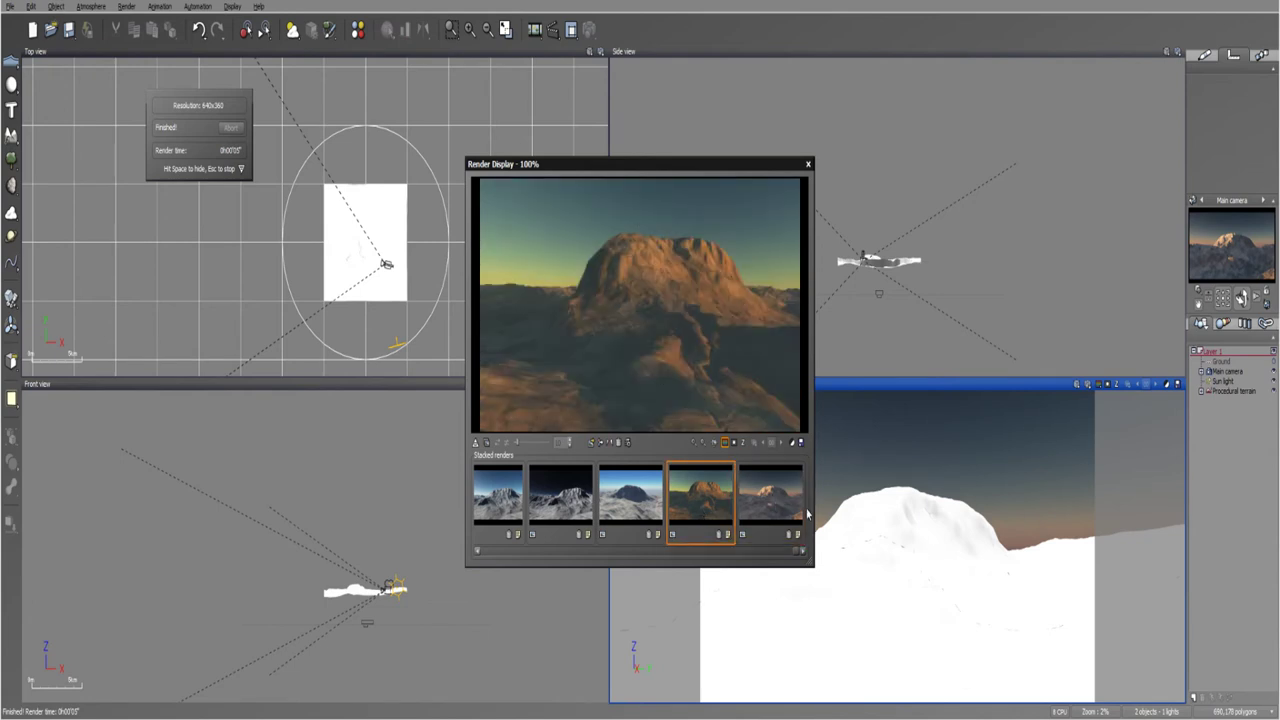
{"action": "left_click", "coordinate": [780, 516]}
{"action": "left_click", "coordinate": [703, 507]}
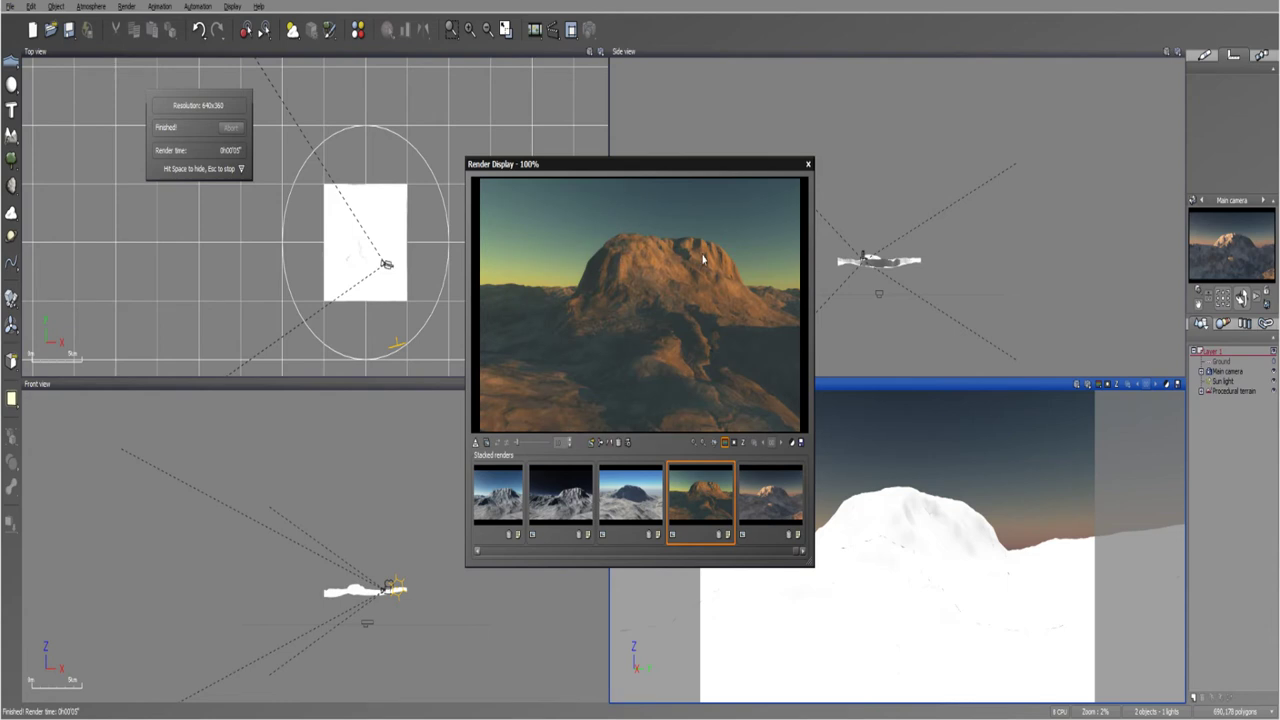
{"action": "left_click", "coordinate": [757, 487]}
{"action": "left_click", "coordinate": [718, 490]}
{"action": "left_click", "coordinate": [754, 500]}
{"action": "left_click", "coordinate": [712, 495]}
{"action": "left_click", "coordinate": [757, 493]}
{"action": "left_click", "coordinate": [715, 504]}
{"action": "left_click", "coordinate": [760, 507]}
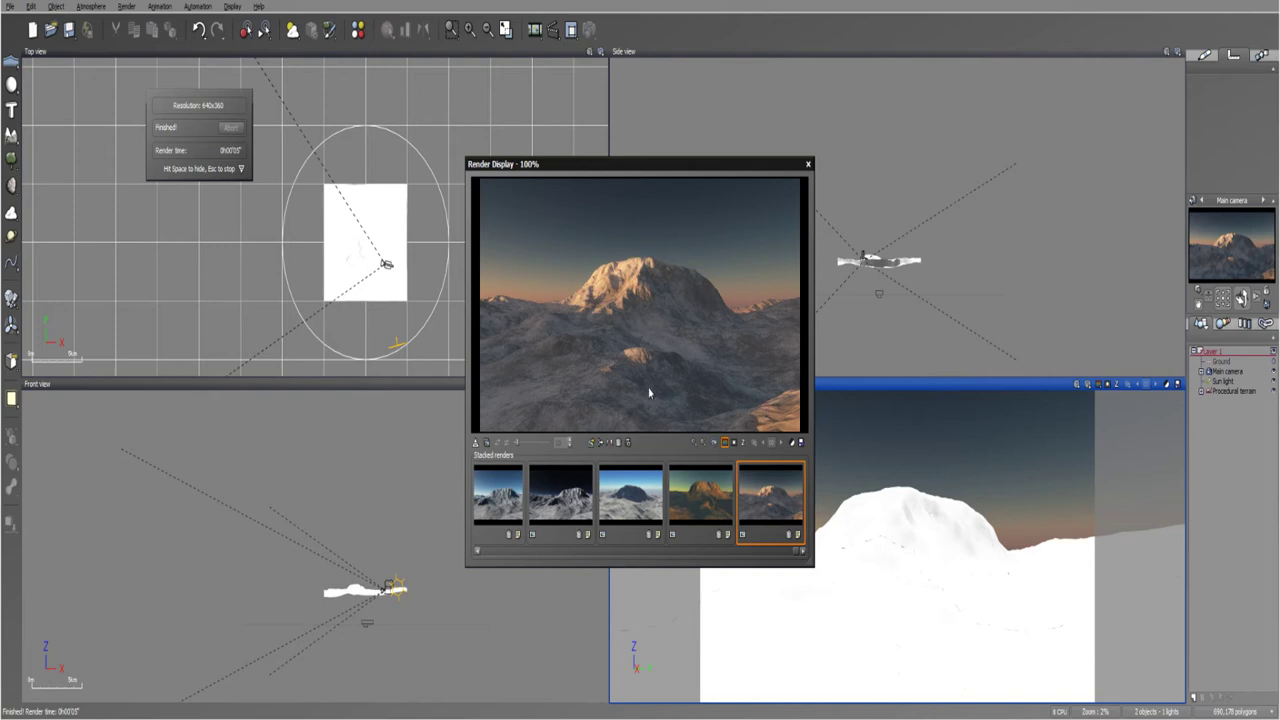
{"action": "left_click", "coordinate": [689, 498]}
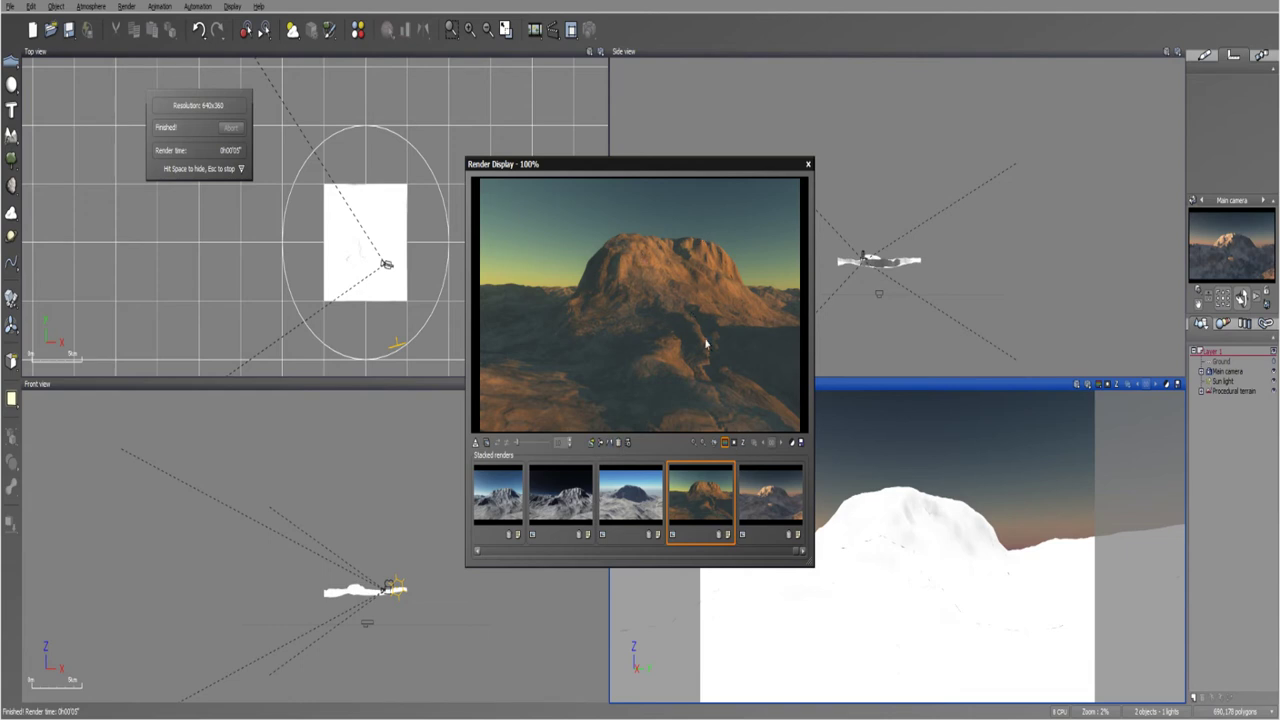
{"action": "left_click", "coordinate": [767, 497]}
{"action": "left_click", "coordinate": [710, 503]}
{"action": "left_click", "coordinate": [786, 503]}
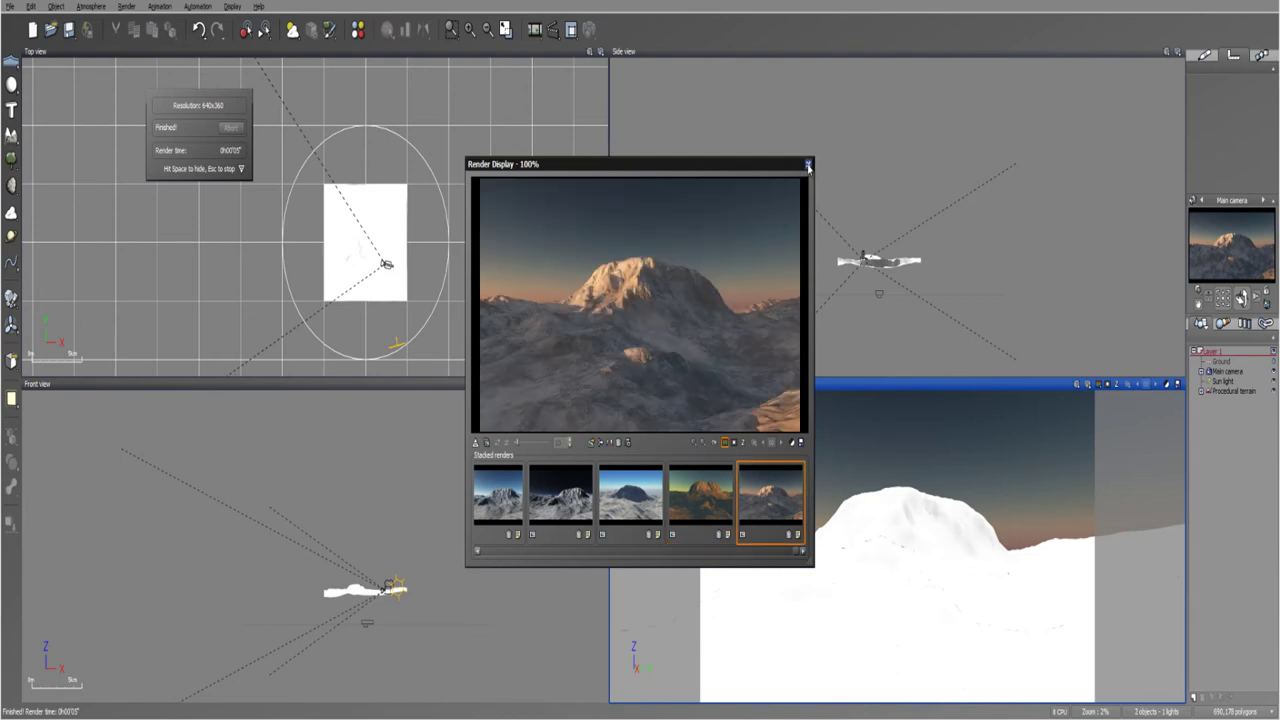
- Apply the Photometric collection's Sunset atmosphere and rotate the camera to frame the mountain lower against the sky
{"action": "left_click", "coordinate": [808, 164]}
{"action": "left_click", "coordinate": [293, 29]}
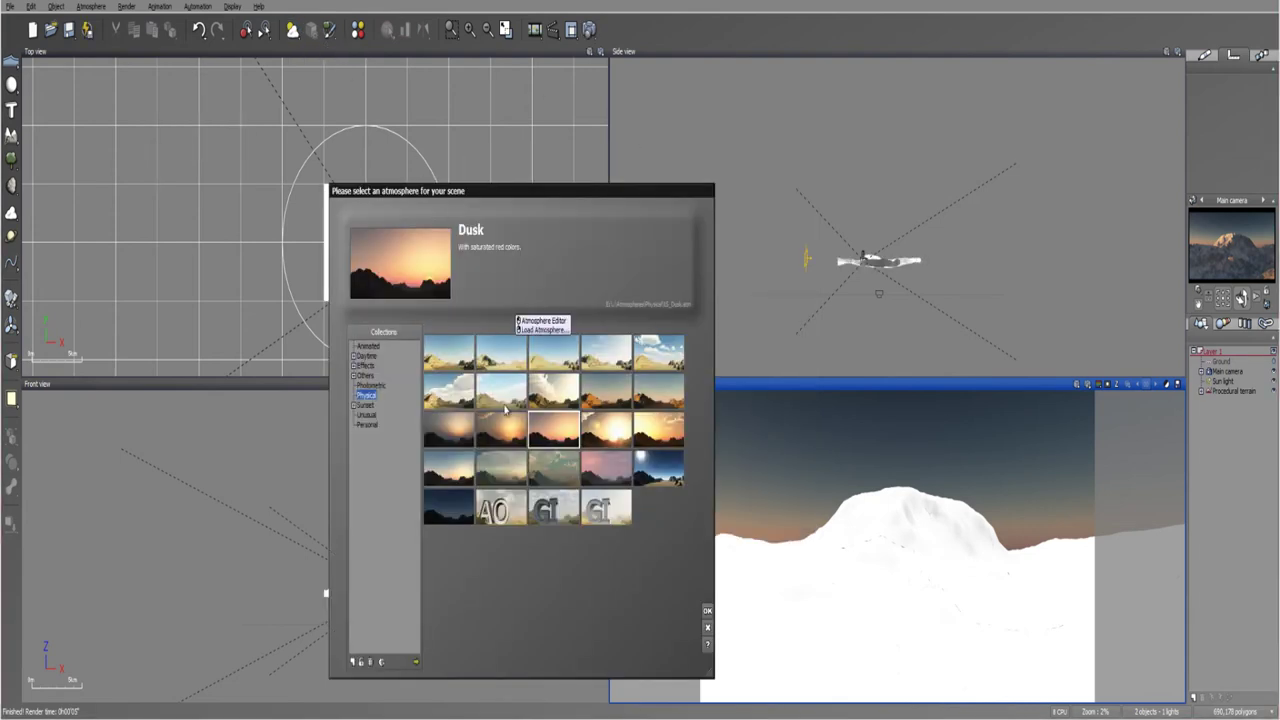
{"action": "left_click", "coordinate": [371, 385]}
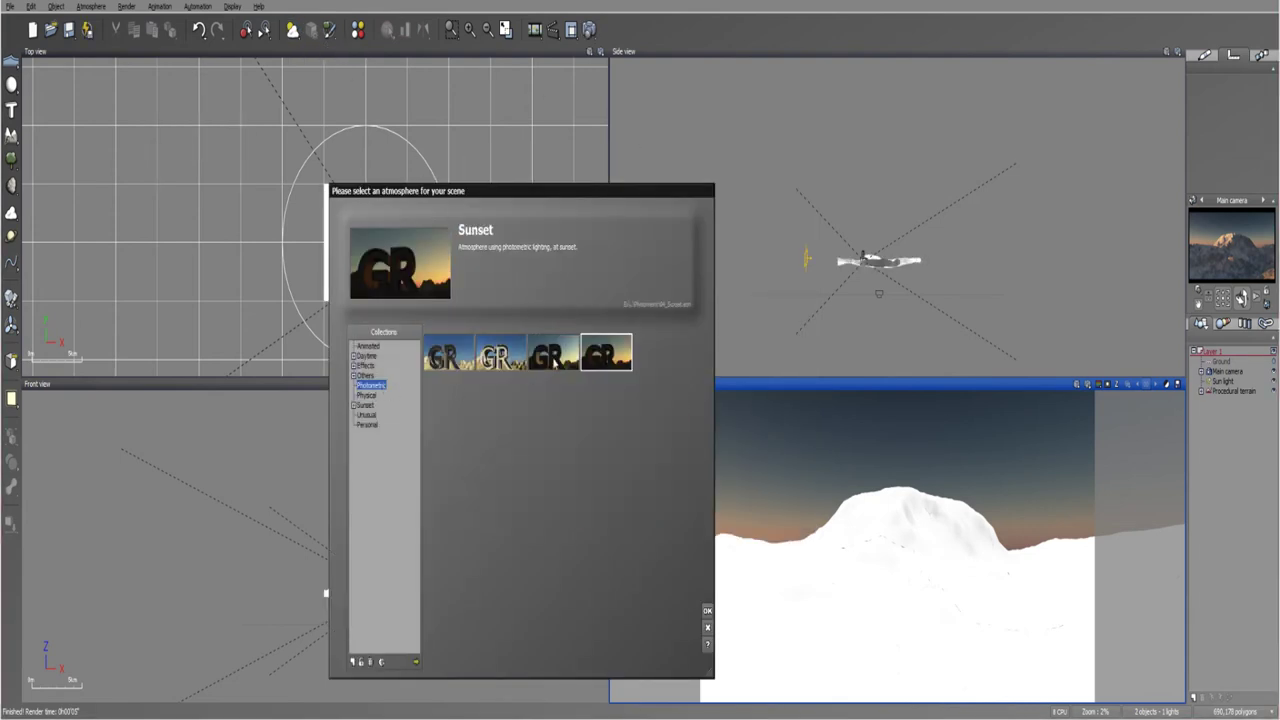
{"action": "double_click", "coordinate": [606, 352]}
{"action": "left_click_drag", "start_coordinate": [1241, 298], "coordinate": [931, 503]}
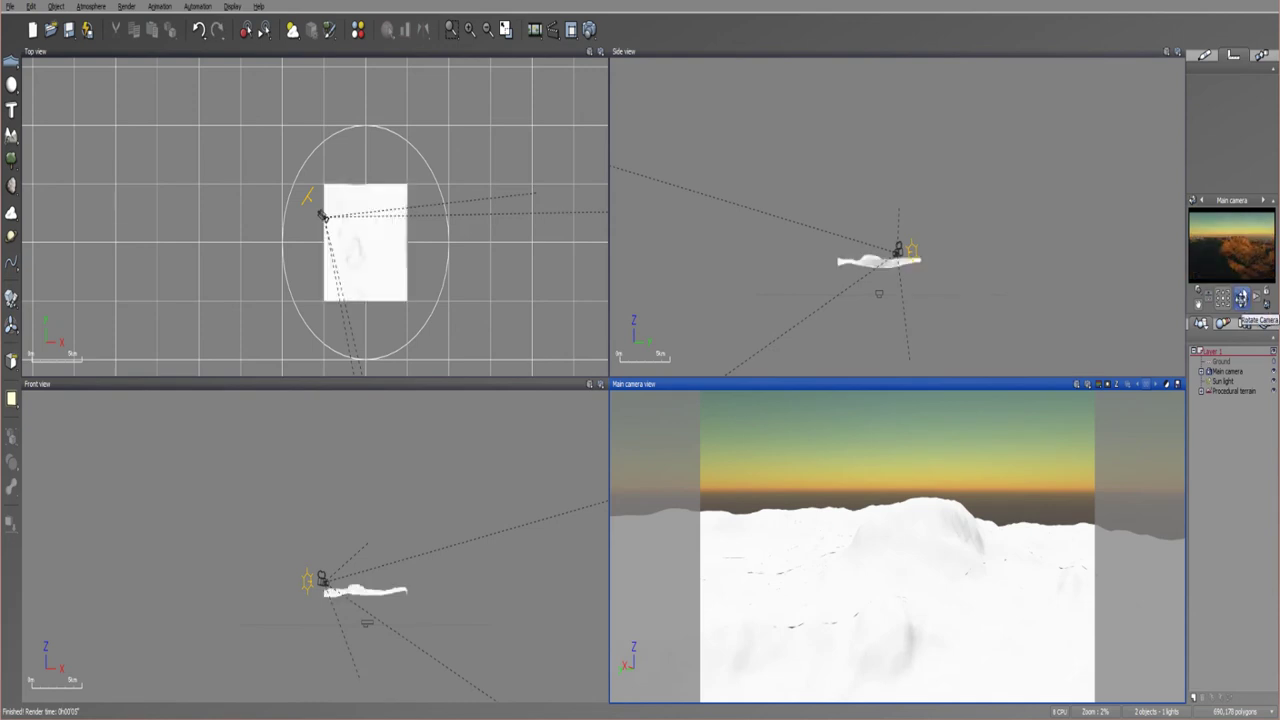
{"action": "left_click_drag", "start_coordinate": [1241, 298], "coordinate": [1241, 270]}
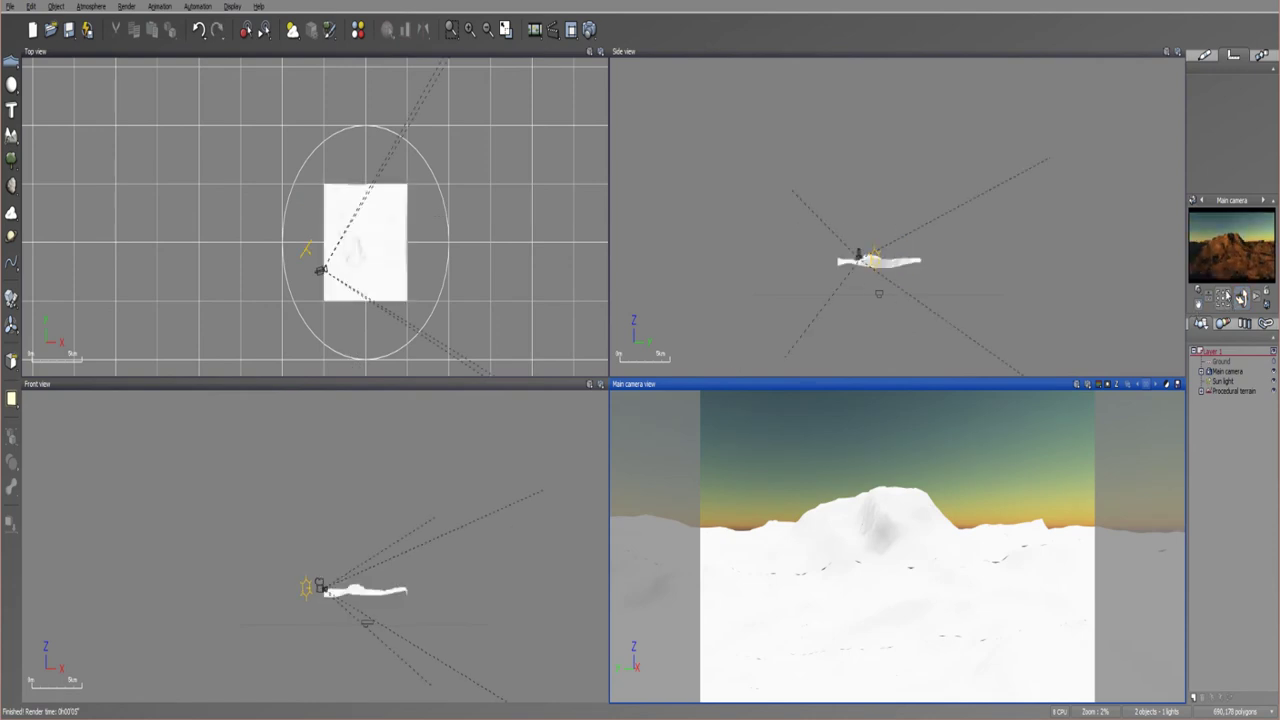
- Set the atmosphere model to Standard spectral with VUE xStream auto-adjustment, then render with F9
{"action": "left_click", "coordinate": [292, 29]}
{"action": "left_click", "coordinate": [490, 204]}
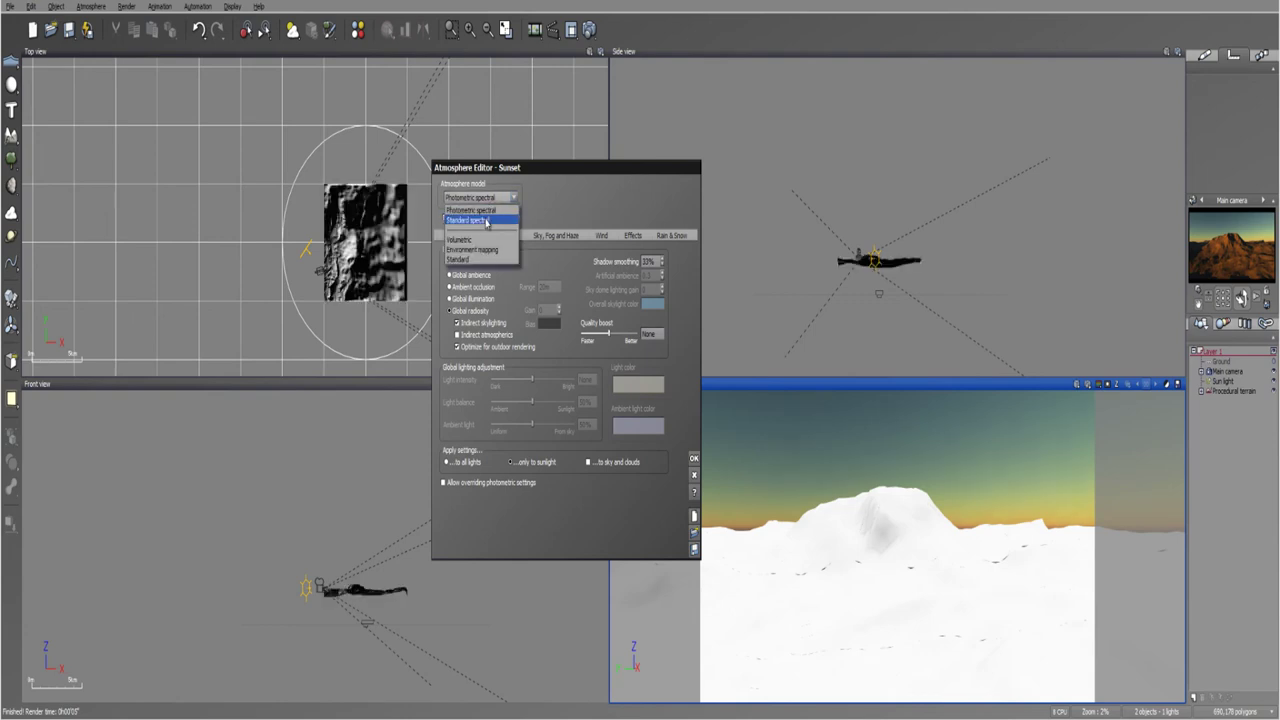
{"action": "left_click", "coordinate": [478, 220]}
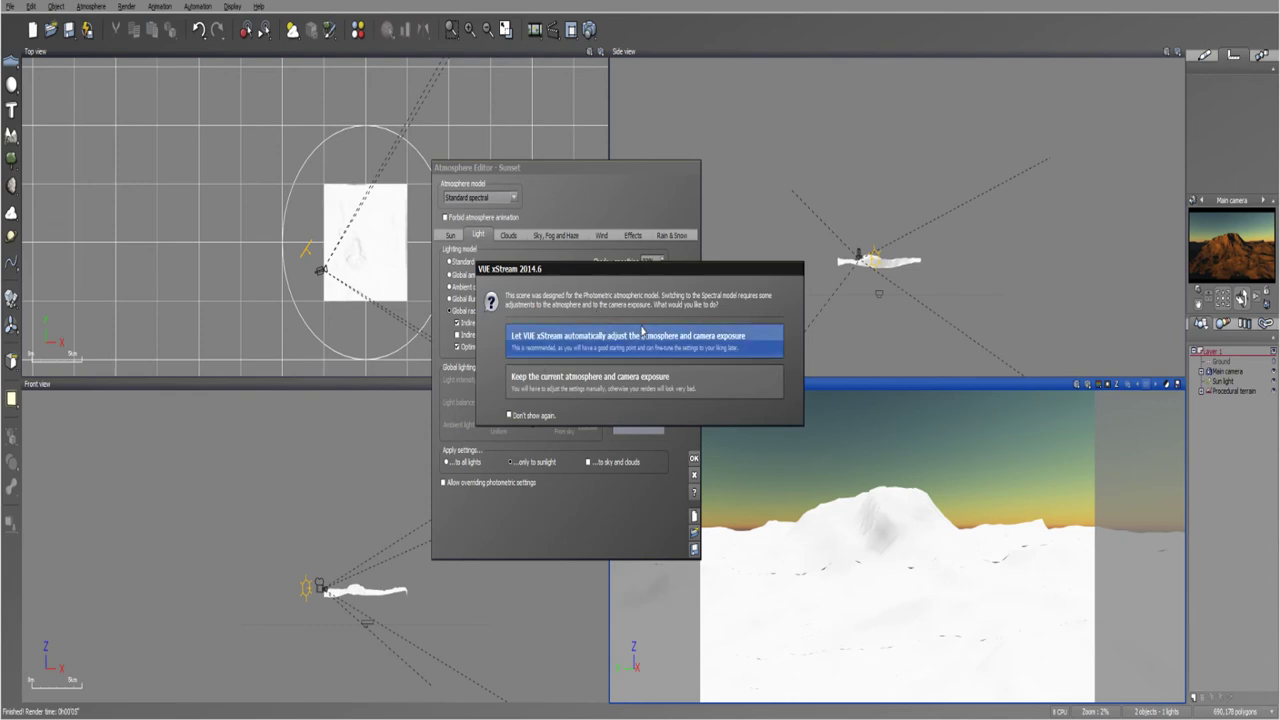
{"action": "left_click", "coordinate": [558, 350]}
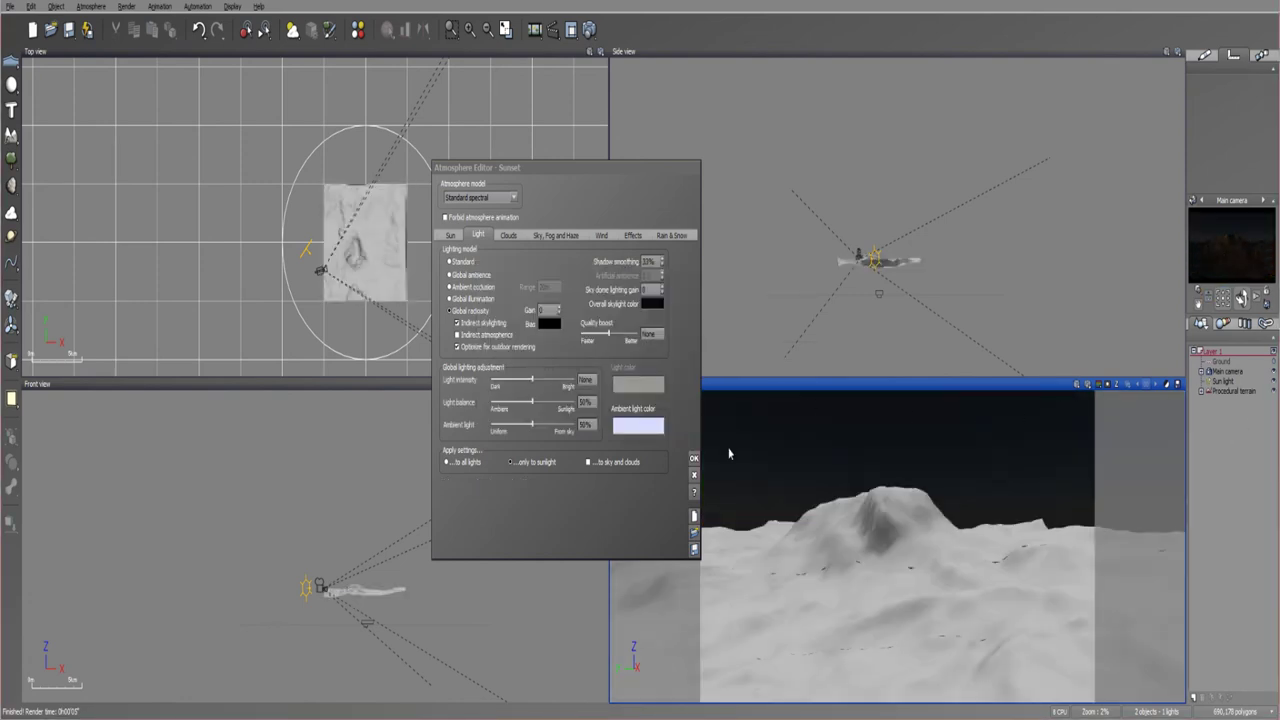
{"action": "left_click", "coordinate": [692, 461]}
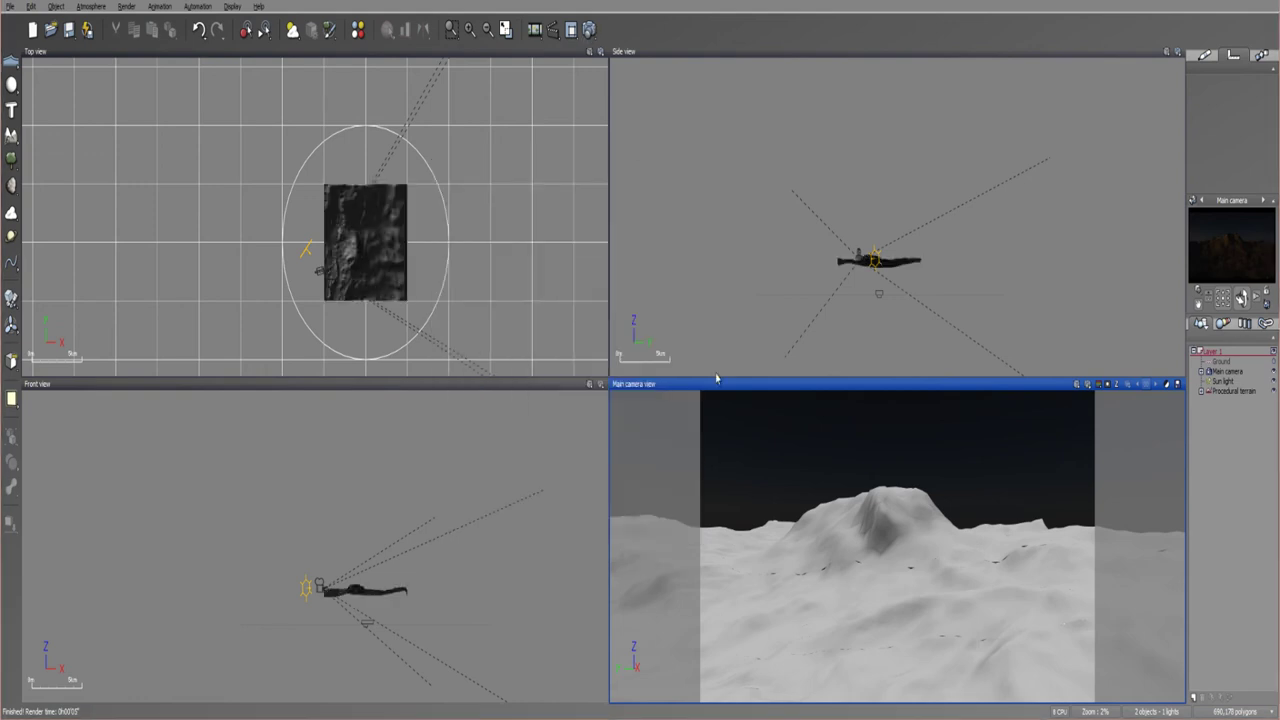
{"action": "key", "text": "F9"}
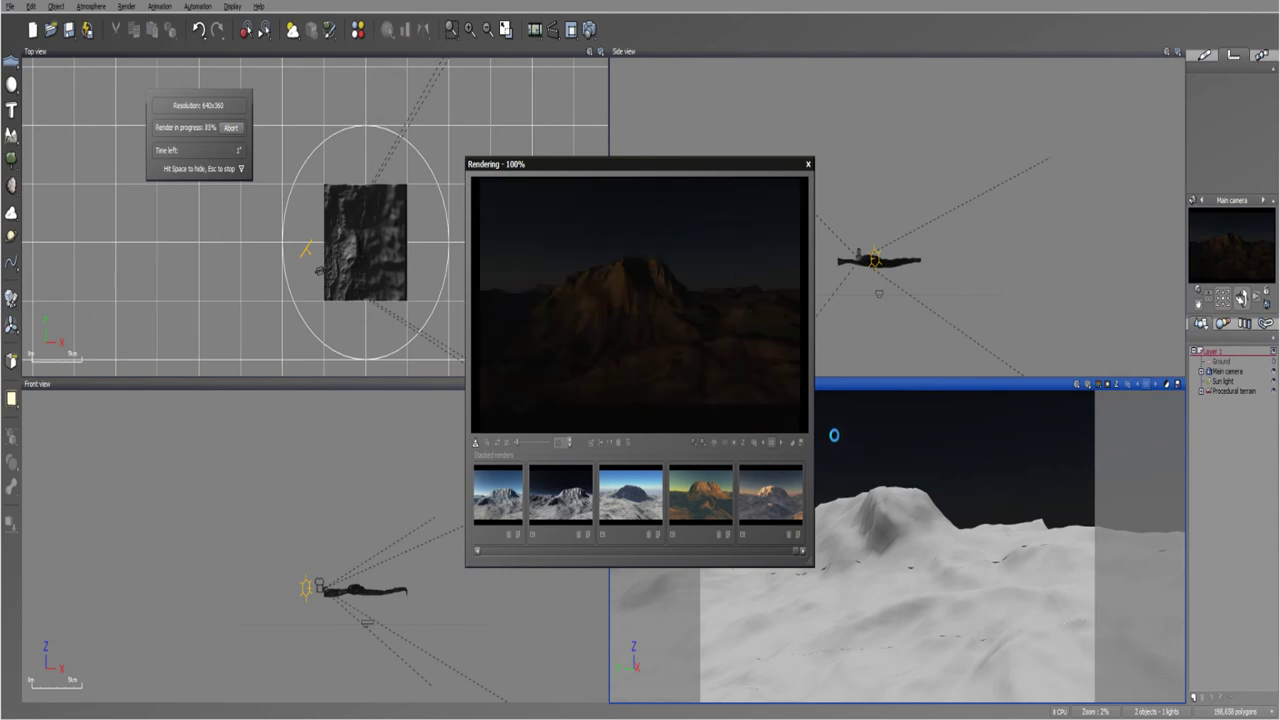
- Dismiss the warning and apply auto-exposure to the Standard spectral render, so the mountain glows gold
{"action": "left_click", "coordinate": [603, 292]}
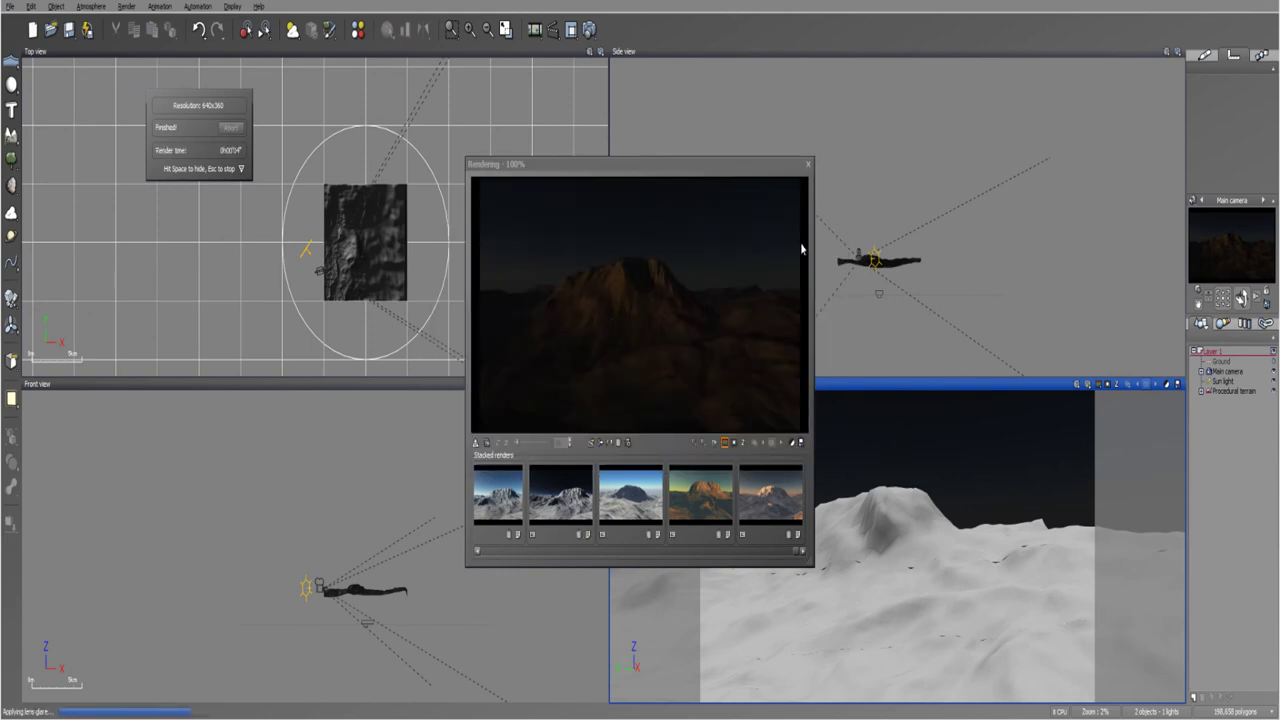
{"action": "left_click", "coordinate": [984, 137]}
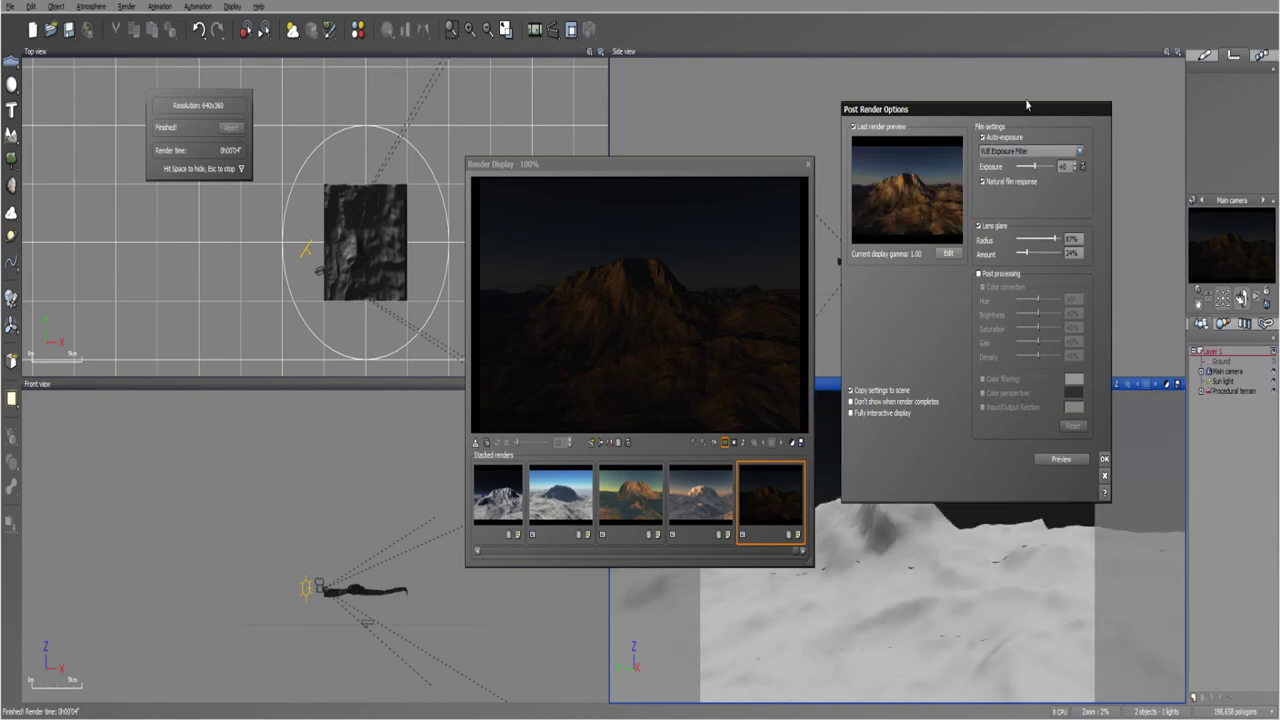
{"action": "left_click", "coordinate": [1062, 459]}
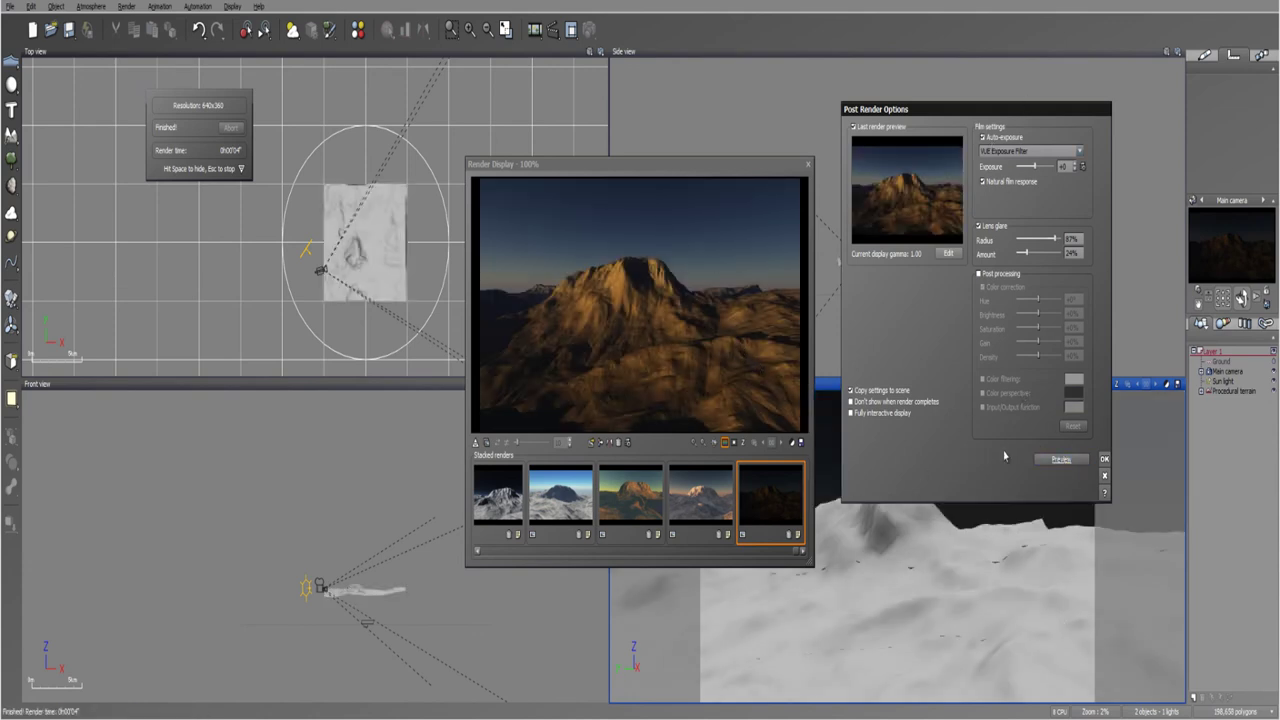
{"action": "left_click", "coordinate": [1104, 459]}
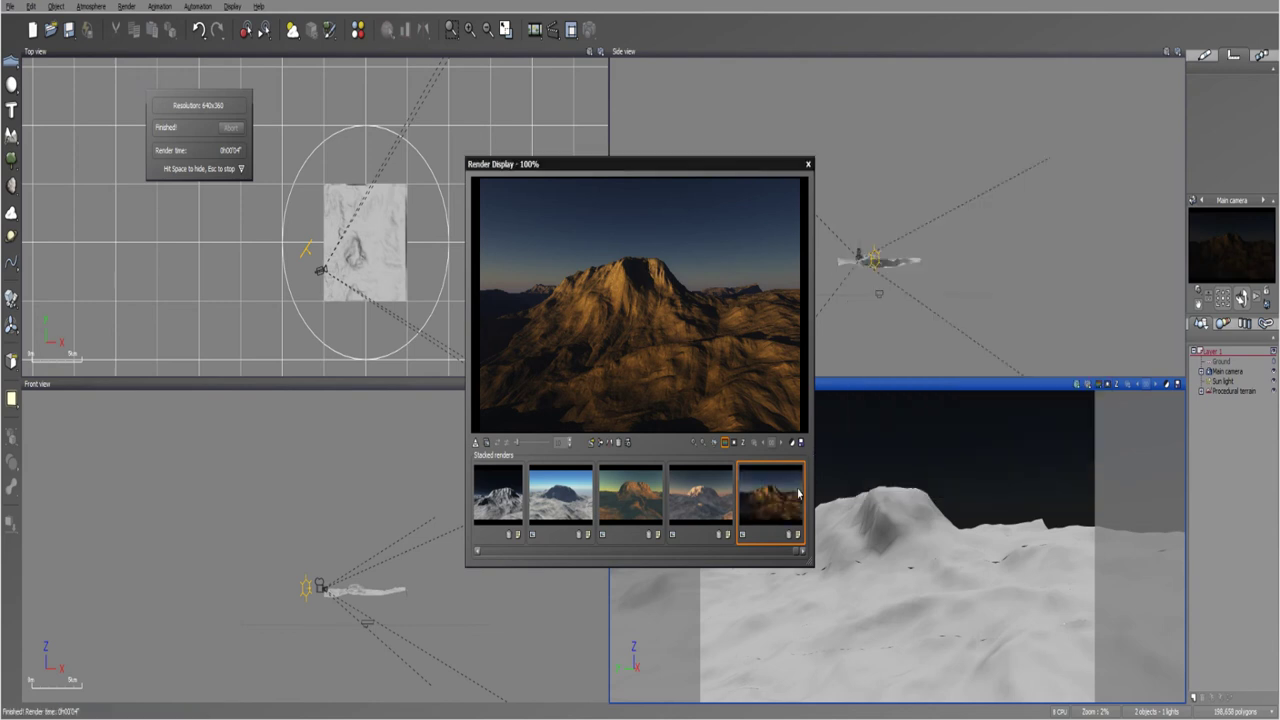
- Close the render window, set the atmosphere model back to Photometric spectral with auto-adjustment, and render
{"action": "left_click", "coordinate": [809, 165]}
{"action": "left_click", "coordinate": [571, 29]}
{"action": "left_click", "coordinate": [512, 198]}
{"action": "left_click", "coordinate": [480, 212]}
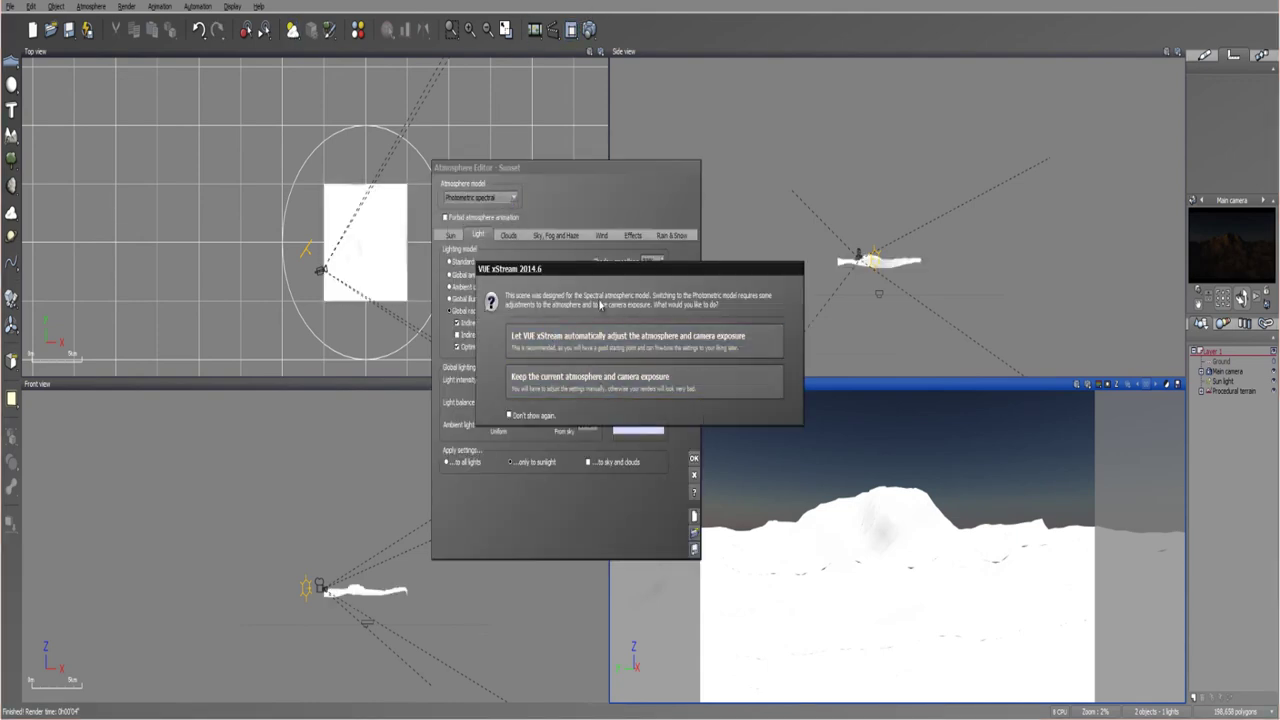
{"action": "left_click", "coordinate": [566, 338]}
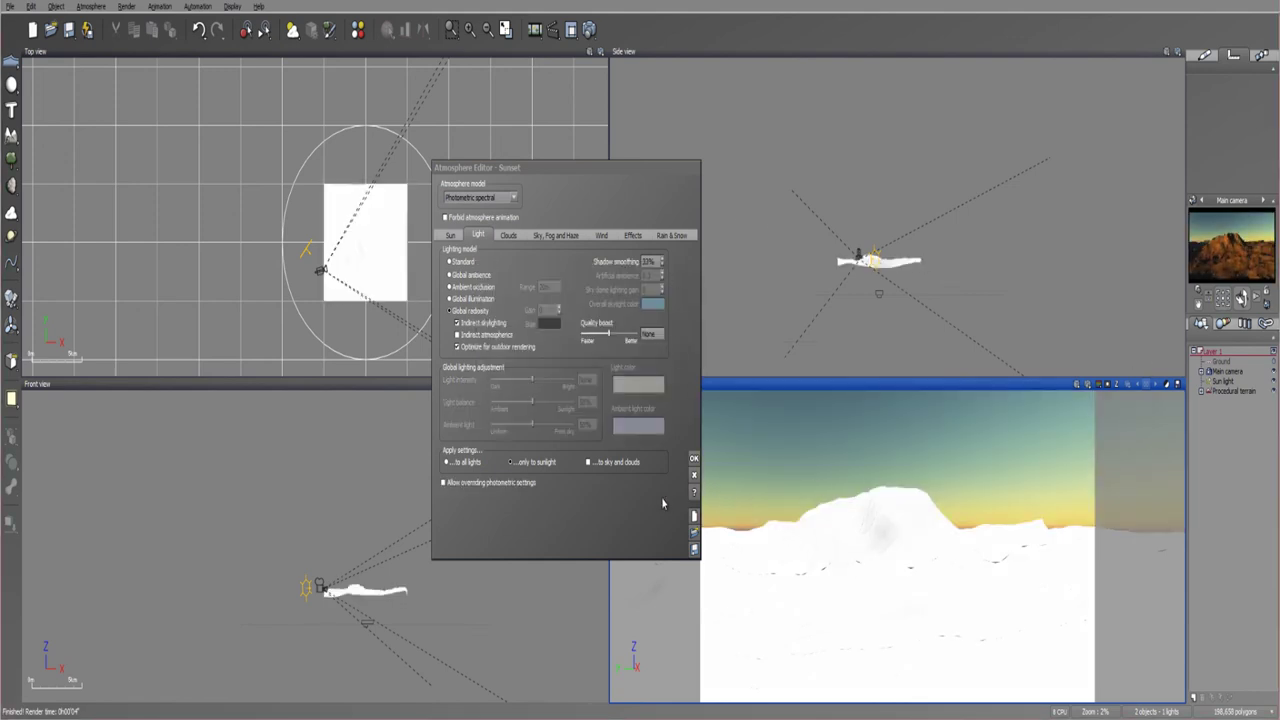
{"action": "left_click", "coordinate": [693, 458]}
{"action": "left_click", "coordinate": [589, 29]}
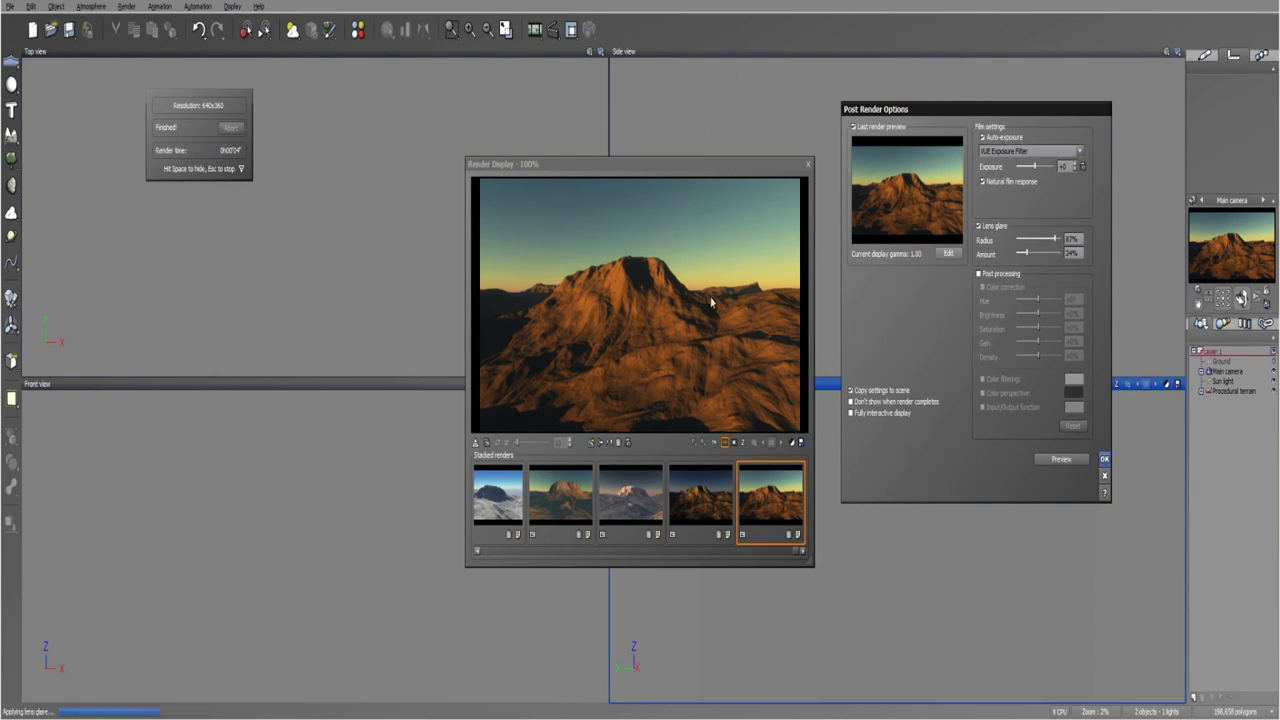
- Accept the post-render options and flip repeatedly between the darker Standard spectral and brighter Photometric spectral renders
{"action": "left_click", "coordinate": [750, 456]}
{"action": "left_click", "coordinate": [714, 492]}
{"action": "left_click", "coordinate": [762, 490]}
{"action": "left_click", "coordinate": [722, 490]}
{"action": "left_click", "coordinate": [768, 490]}
{"action": "left_click", "coordinate": [709, 491]}
{"action": "left_click", "coordinate": [768, 490]}
{"action": "left_click", "coordinate": [714, 492]}
{"action": "left_click", "coordinate": [766, 492]}
{"action": "left_click", "coordinate": [715, 500]}
{"action": "left_click", "coordinate": [764, 495]}
{"action": "left_click", "coordinate": [726, 502]}
{"action": "left_click", "coordinate": [770, 498]}
{"action": "left_click", "coordinate": [720, 504]}
{"action": "left_click", "coordinate": [780, 502]}
{"action": "left_click", "coordinate": [704, 503]}
{"action": "left_click", "coordinate": [754, 502]}
{"action": "left_click", "coordinate": [706, 505]}
{"action": "left_click", "coordinate": [765, 502]}
{"action": "left_click", "coordinate": [703, 511]}
{"action": "left_click", "coordinate": [776, 510]}
{"action": "left_click", "coordinate": [692, 505]}
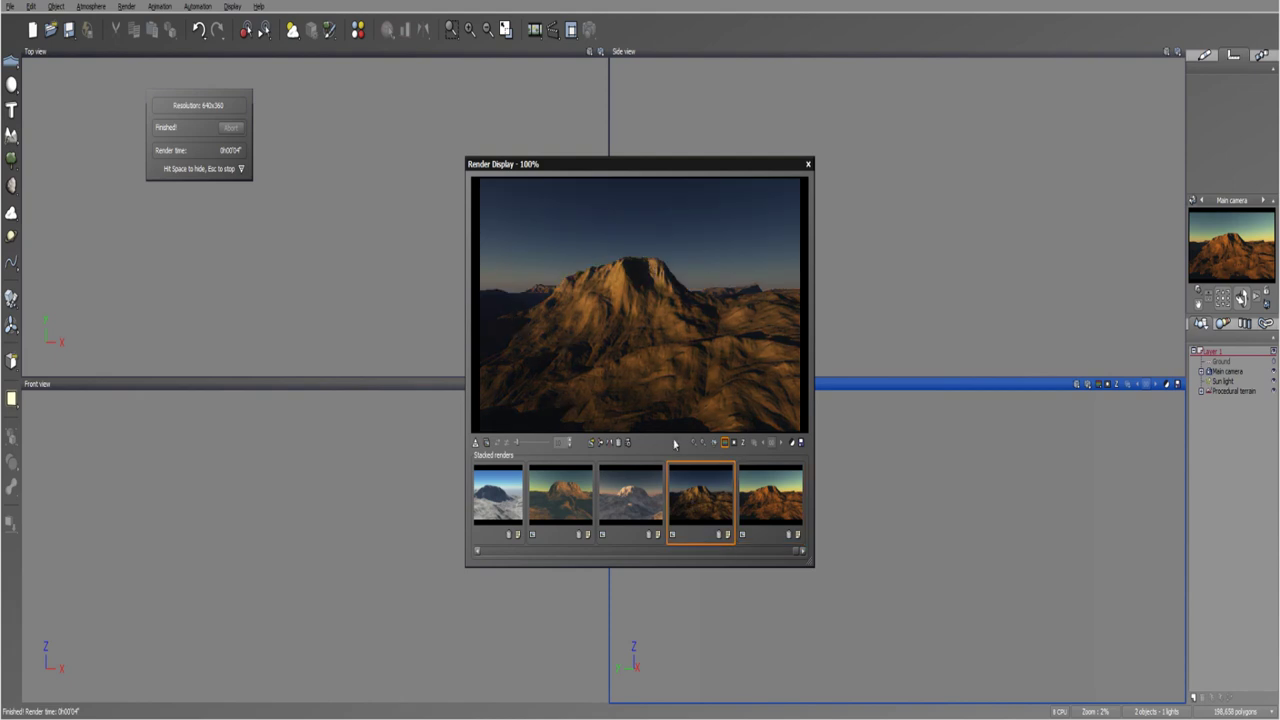
{"action": "left_click", "coordinate": [763, 501]}
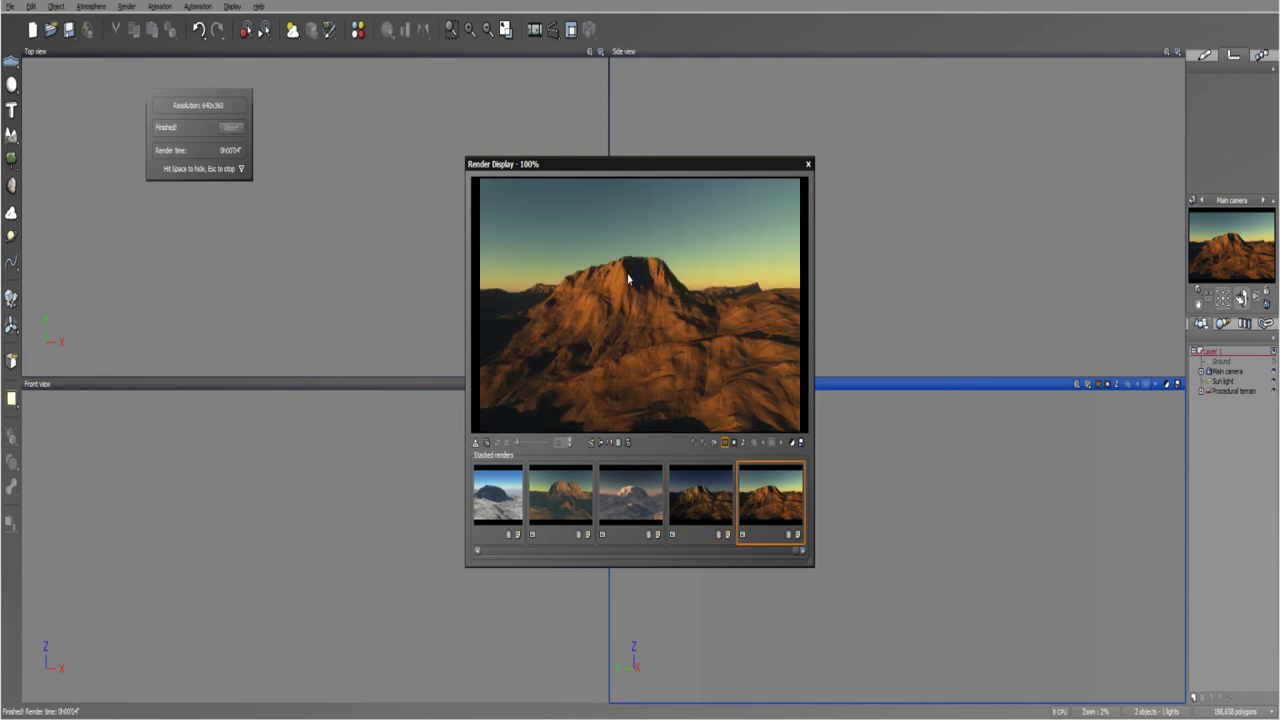
{"action": "left_click", "coordinate": [706, 505]}
{"action": "left_click", "coordinate": [765, 505]}
{"action": "left_click", "coordinate": [703, 508]}
{"action": "left_click", "coordinate": [756, 512]}
{"action": "left_click", "coordinate": [697, 508]}
{"action": "left_click", "coordinate": [767, 470]}
{"action": "left_click", "coordinate": [698, 487]}
- Compare the Standard and Photometric spectral renders once more, end on the Photometric one, and close the render window
{"action": "left_click", "coordinate": [700, 505]}
{"action": "left_click", "coordinate": [770, 502]}
{"action": "left_click", "coordinate": [693, 502]}
{"action": "left_click", "coordinate": [768, 490]}
{"action": "left_click", "coordinate": [808, 164]}
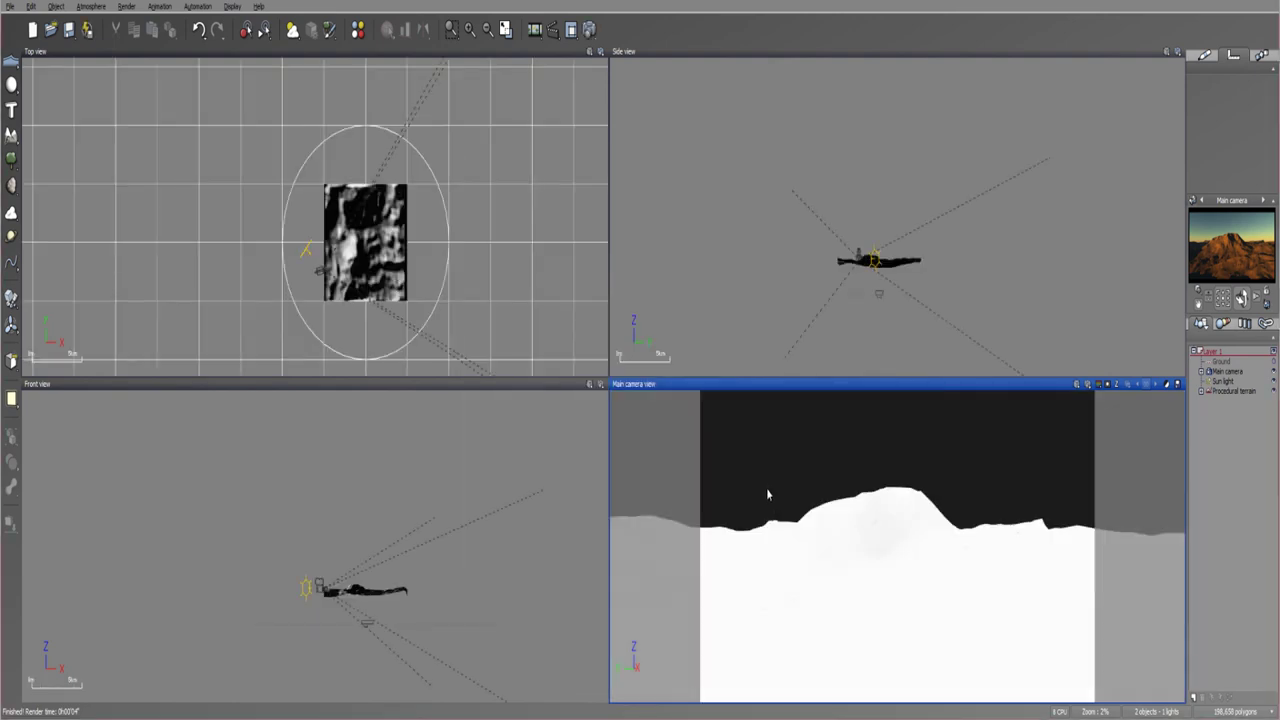